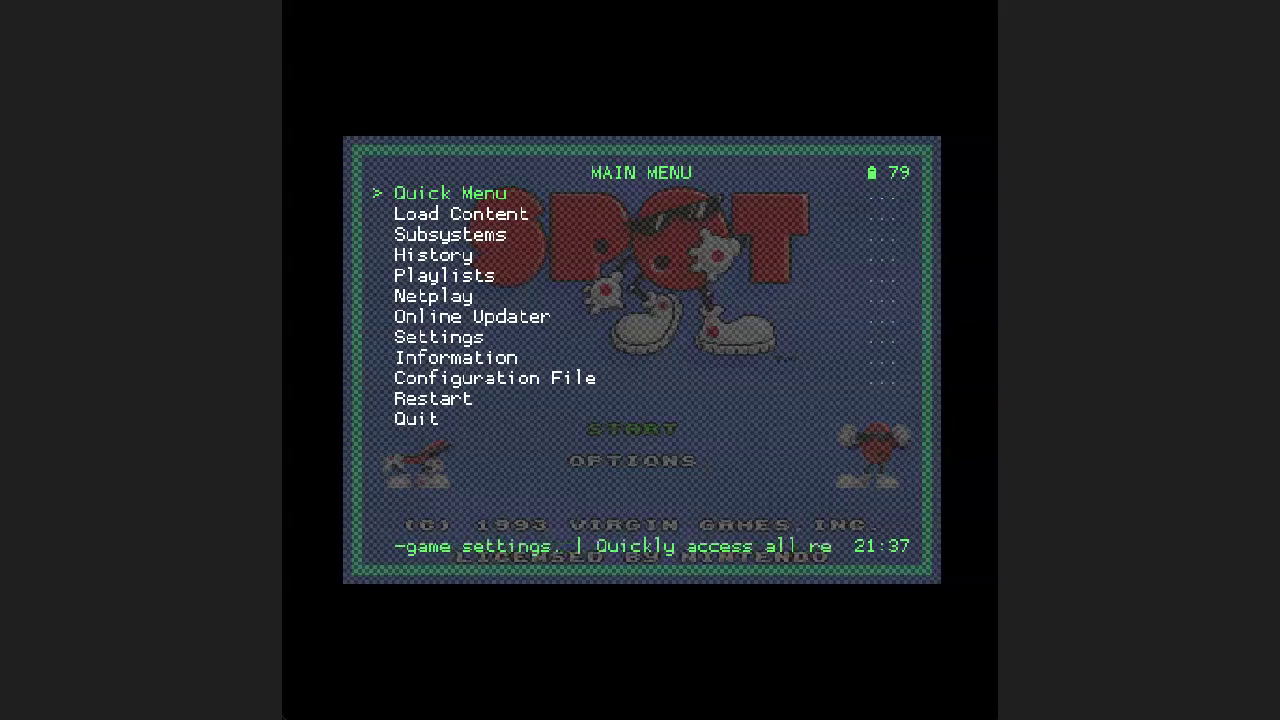
Step: Look up the Update Slang Shaders entry in the online updater and return to the main menu
key(F1)
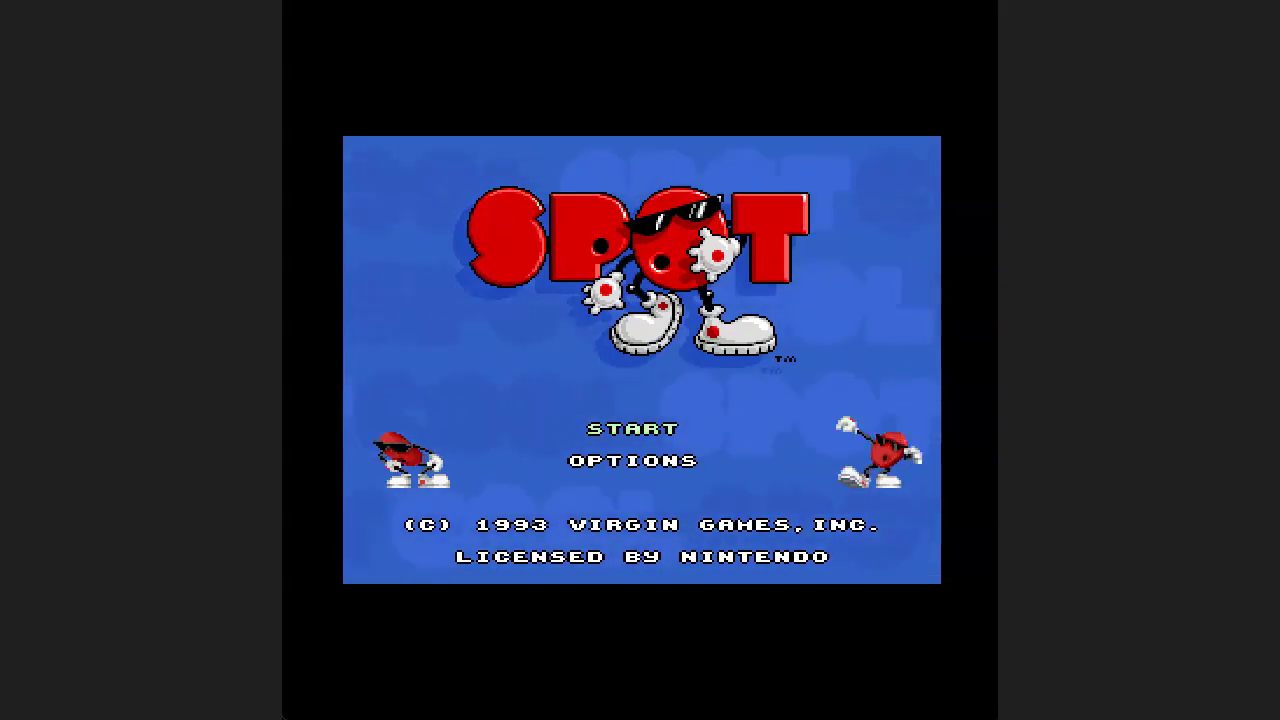
key(F1)
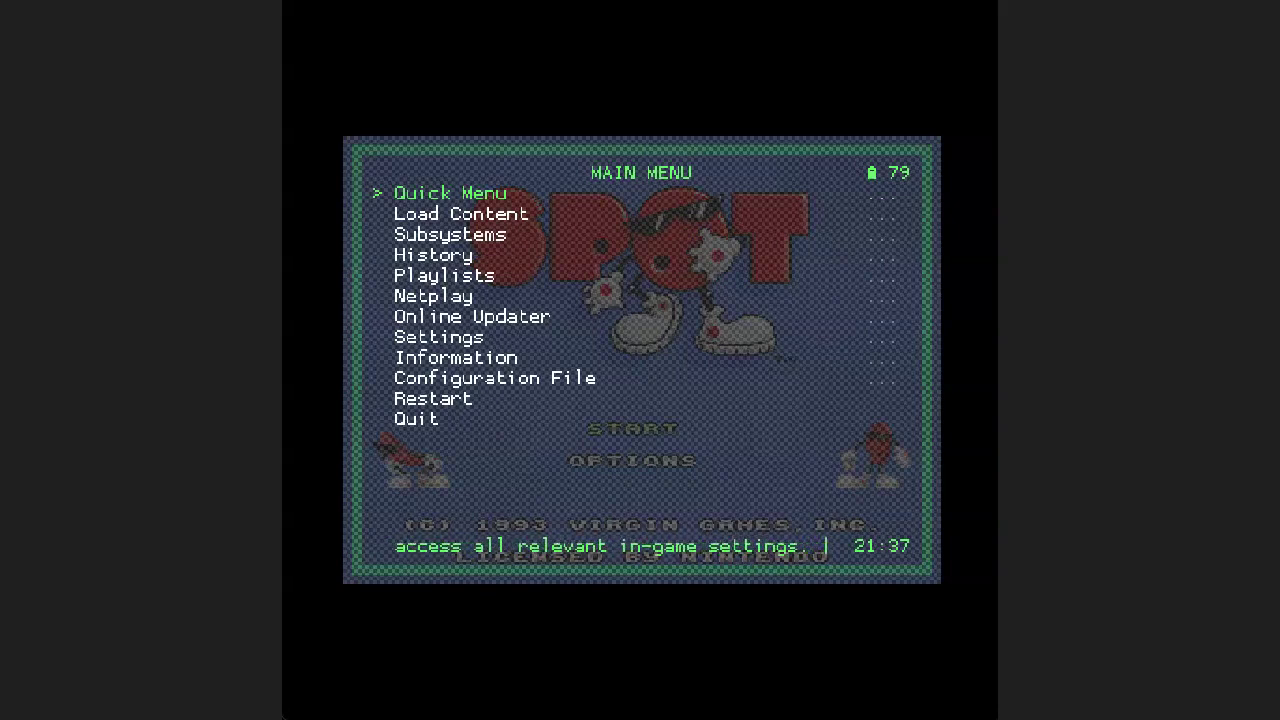
key(Down)
key(Down)
key(Down)
key(Down)
key(Down)
key(Down)
key(Return)
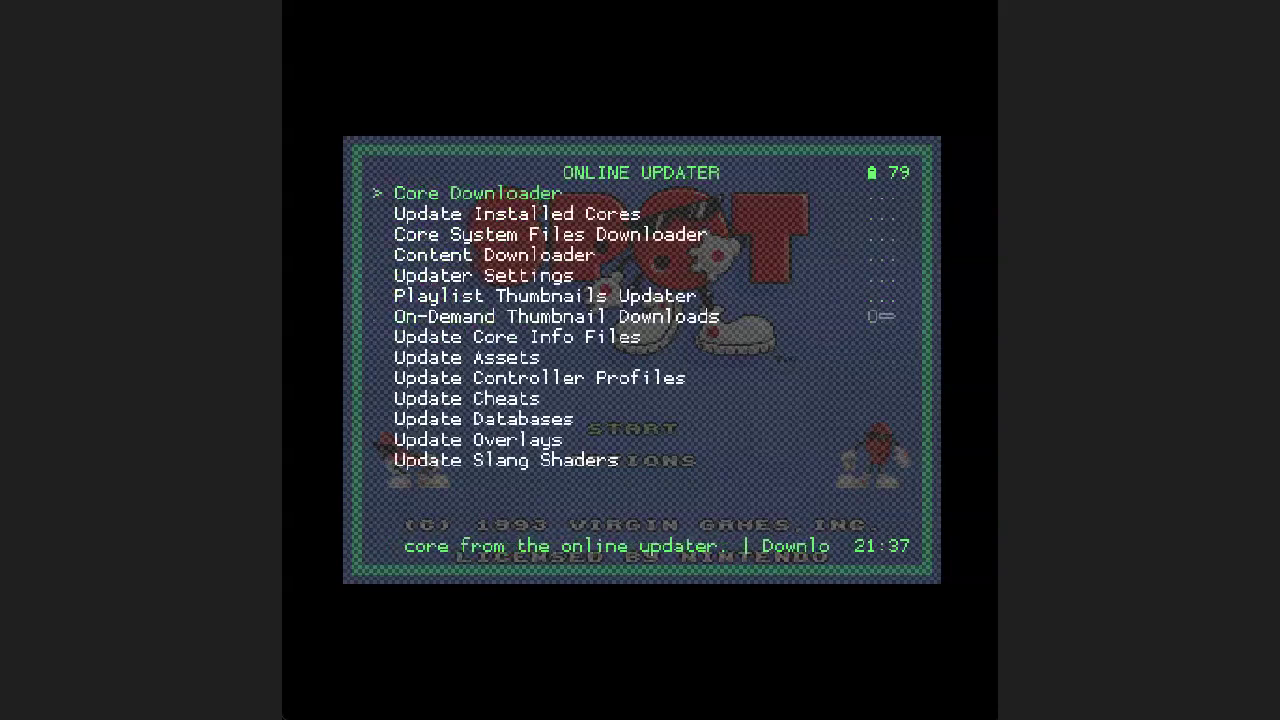
key(Up)
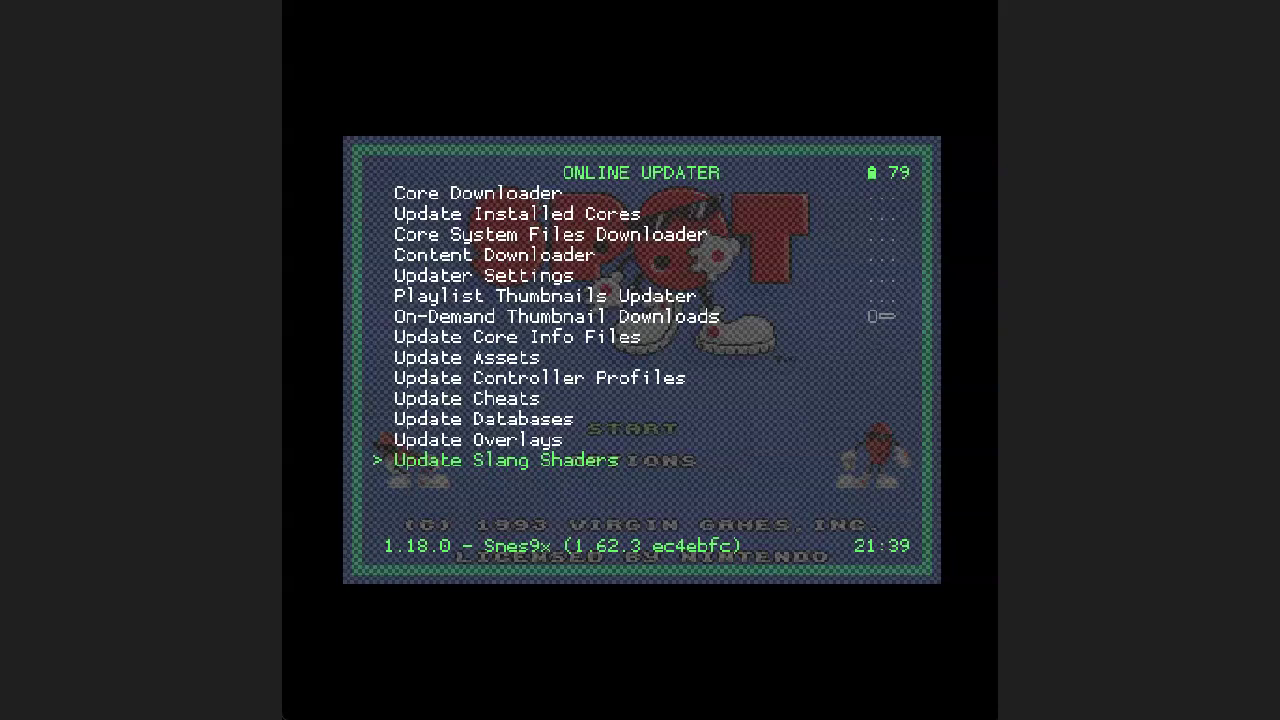
key(BackSpace)
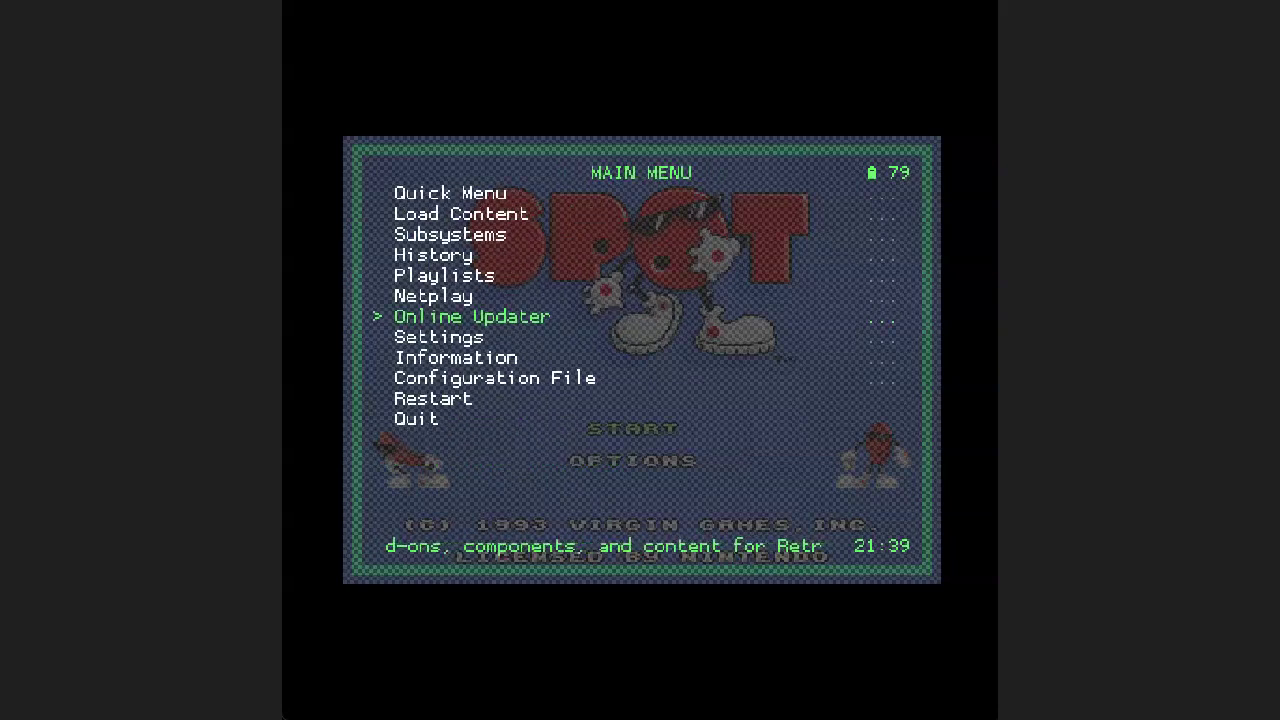
Step: Turn off Integer Scale in the video scaling settings
key(Down)
key(Return)
key(Down)
key(Return)
key(Down)
key(Return)
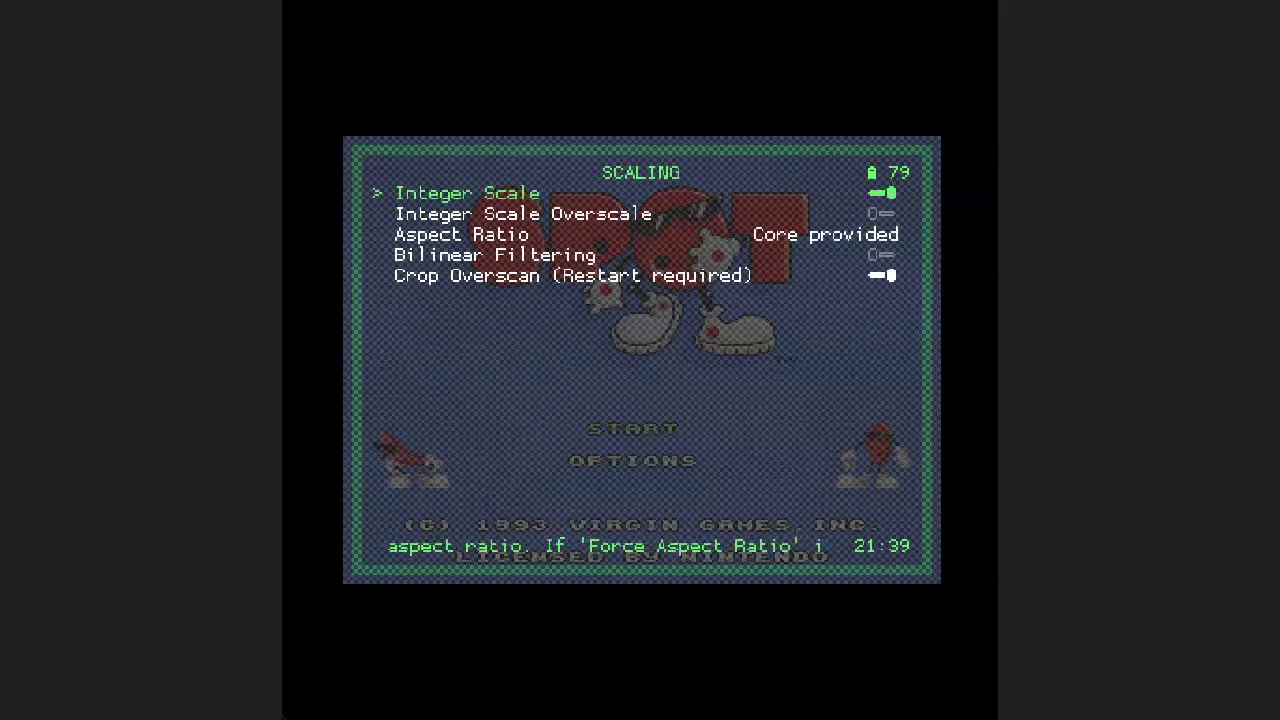
key(Left)
Step: Set the display aspect ratio to Full and return to the main menu
key(Down)
key(Down)
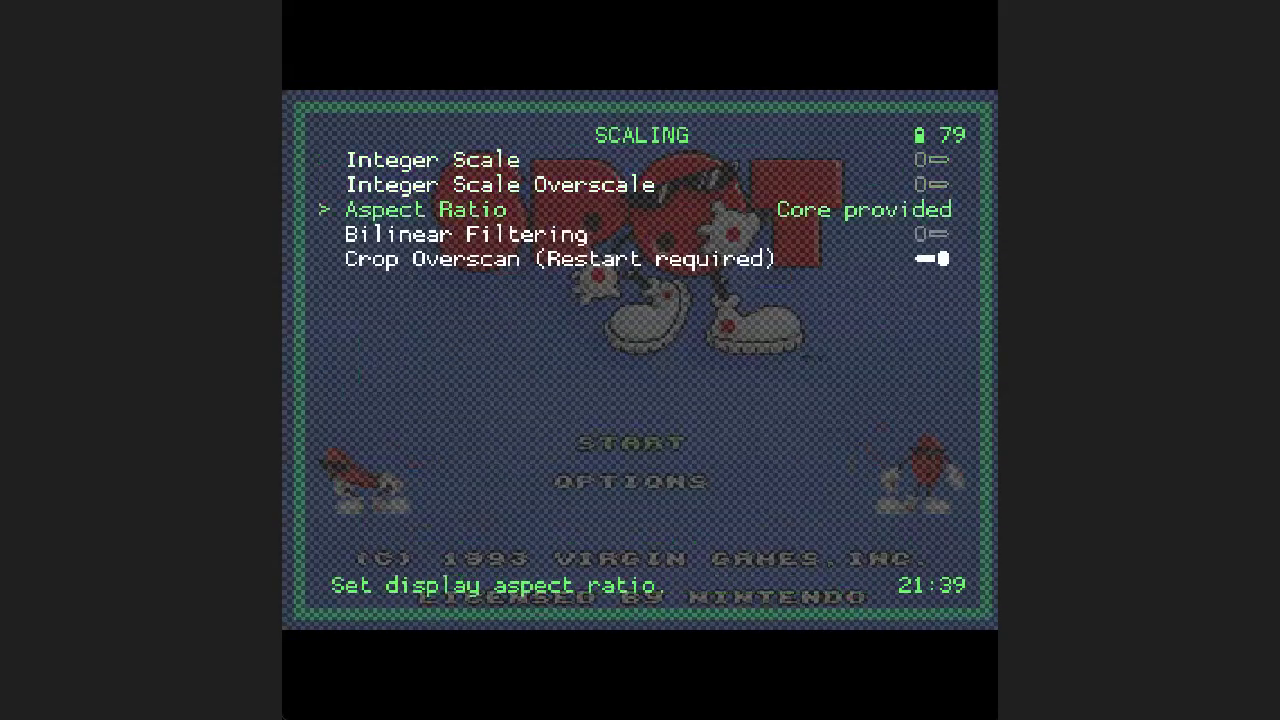
key(Right)
key(Right)
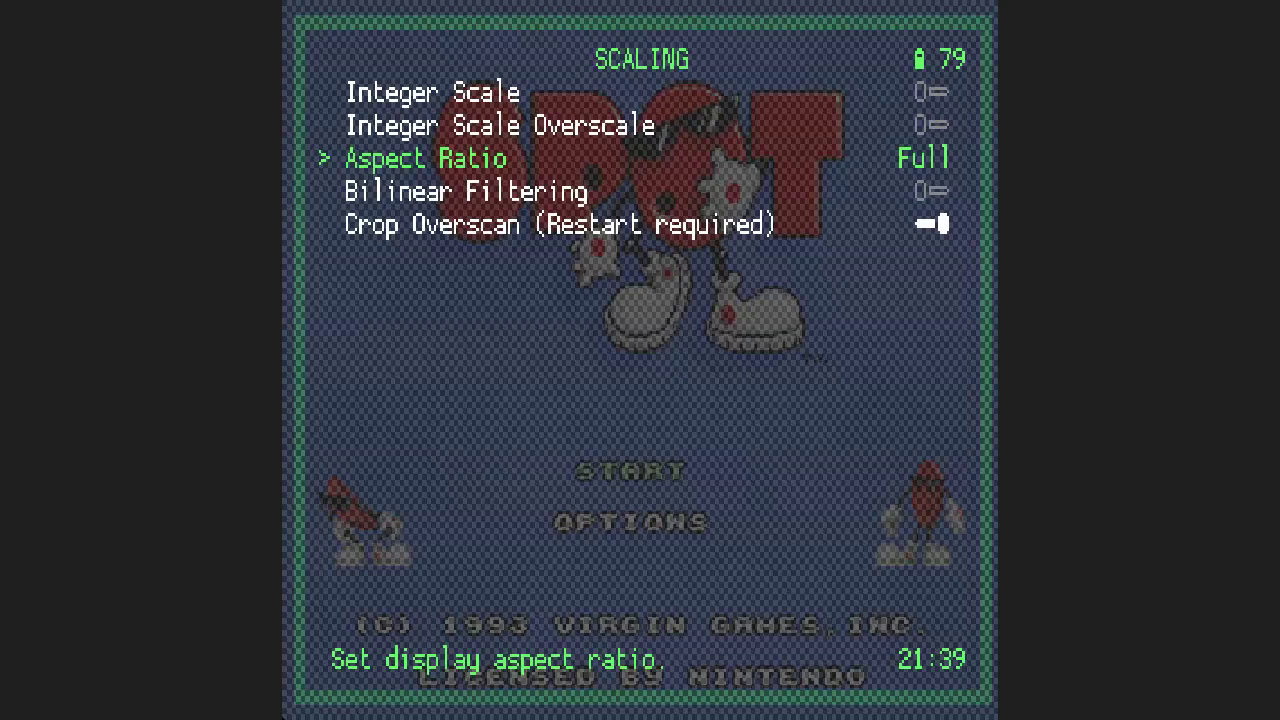
key(BackSpace)
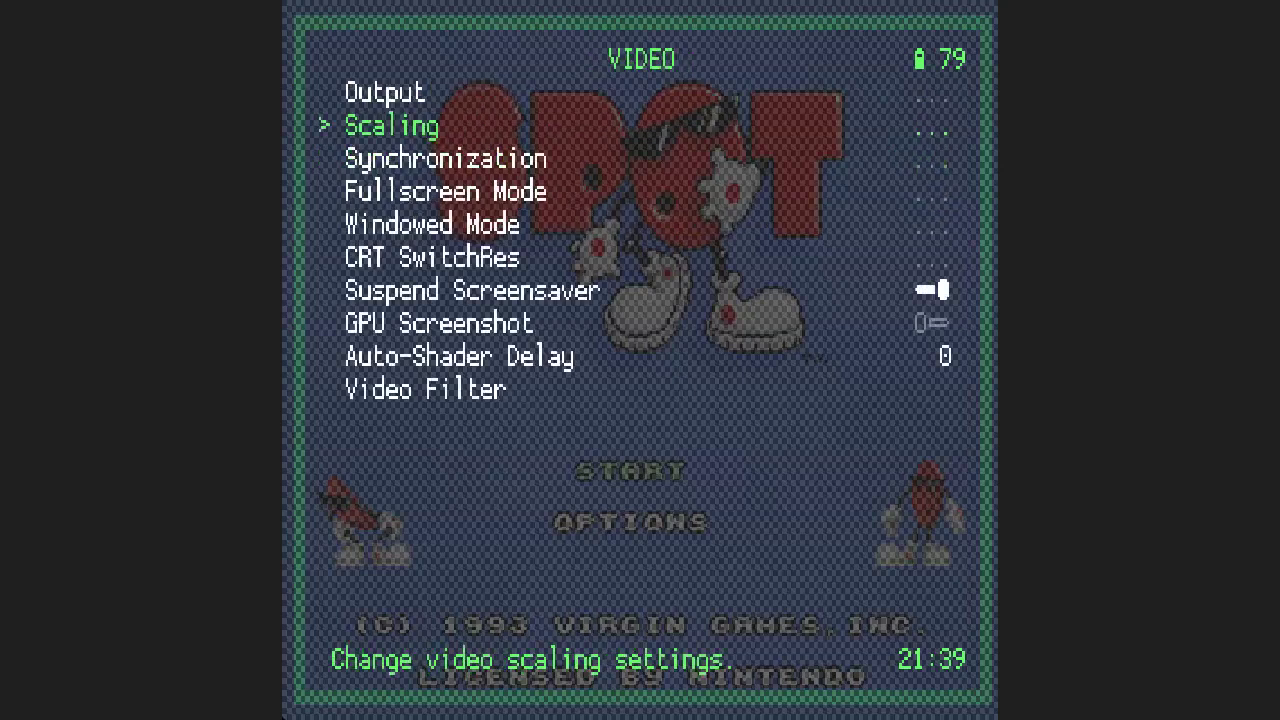
key(BackSpace)
key(BackSpace)
Step: Open the shader settings for the running game and go to the option for loading a preset
key(Up)
key(Up)
key(Up)
key(Up)
key(Up)
key(Up)
key(Up)
key(Return)
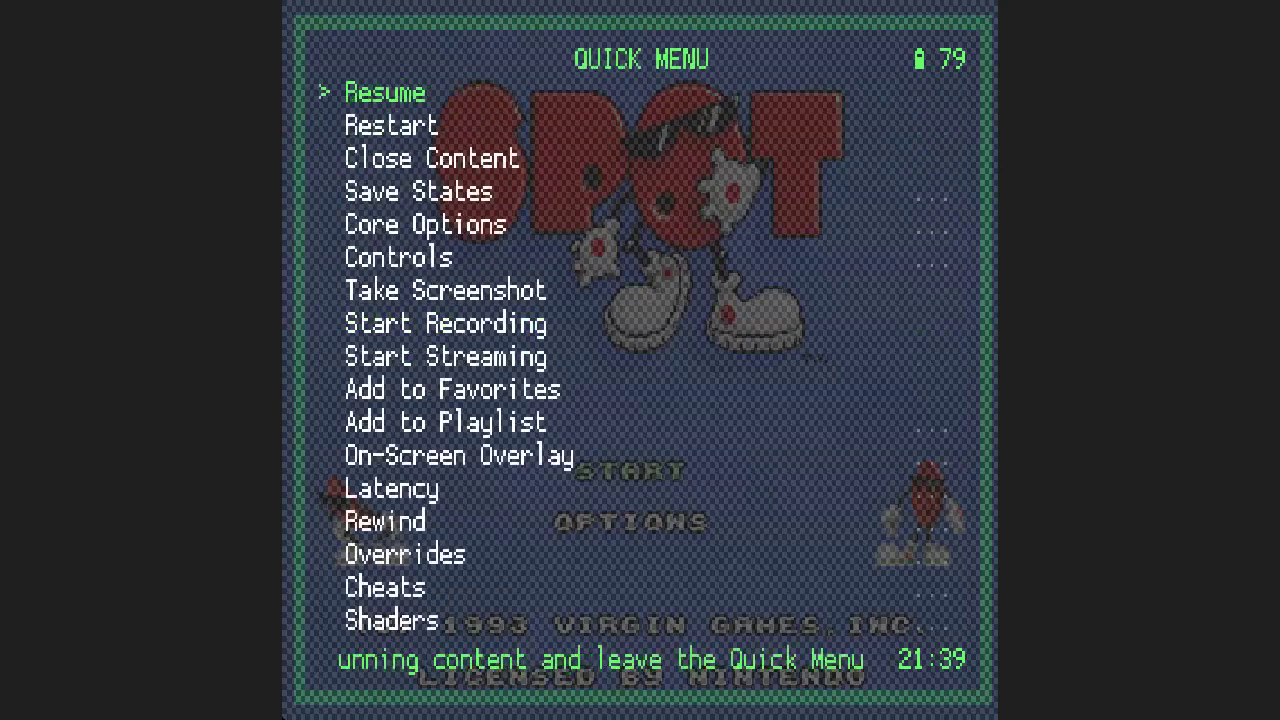
key(Up)
key(Up)
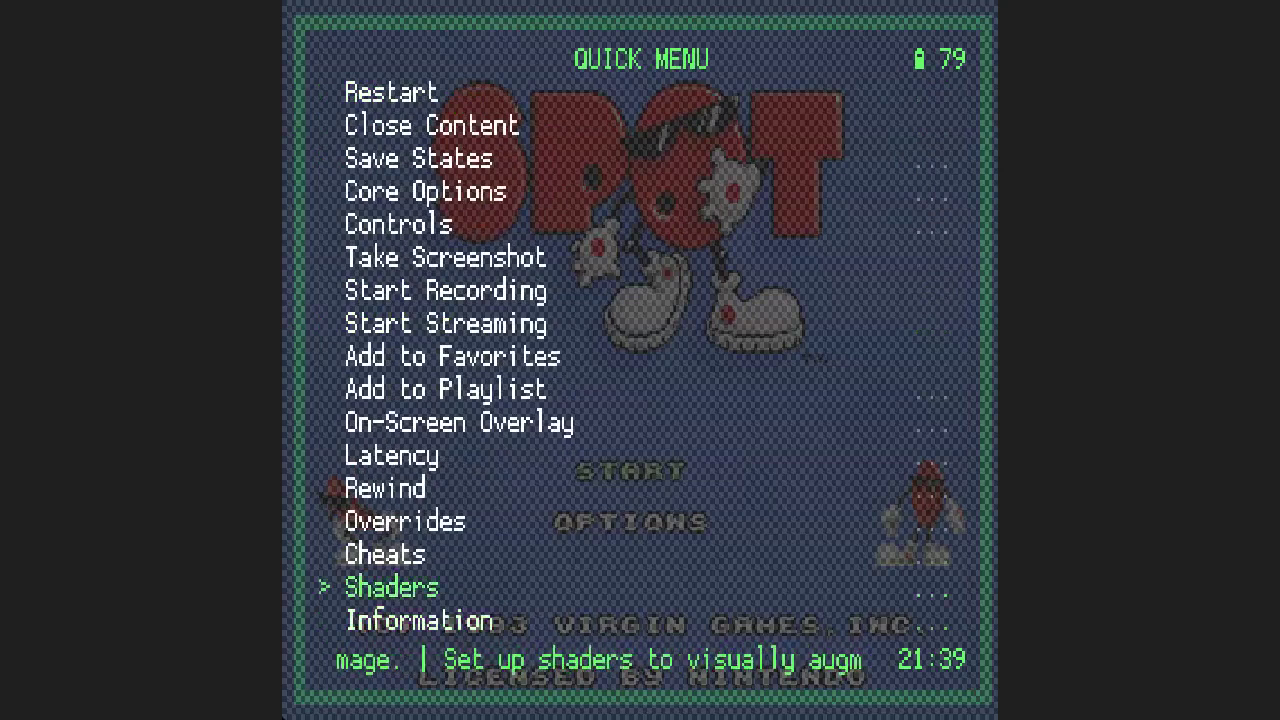
key(Return)
key(Down)
key(Down)
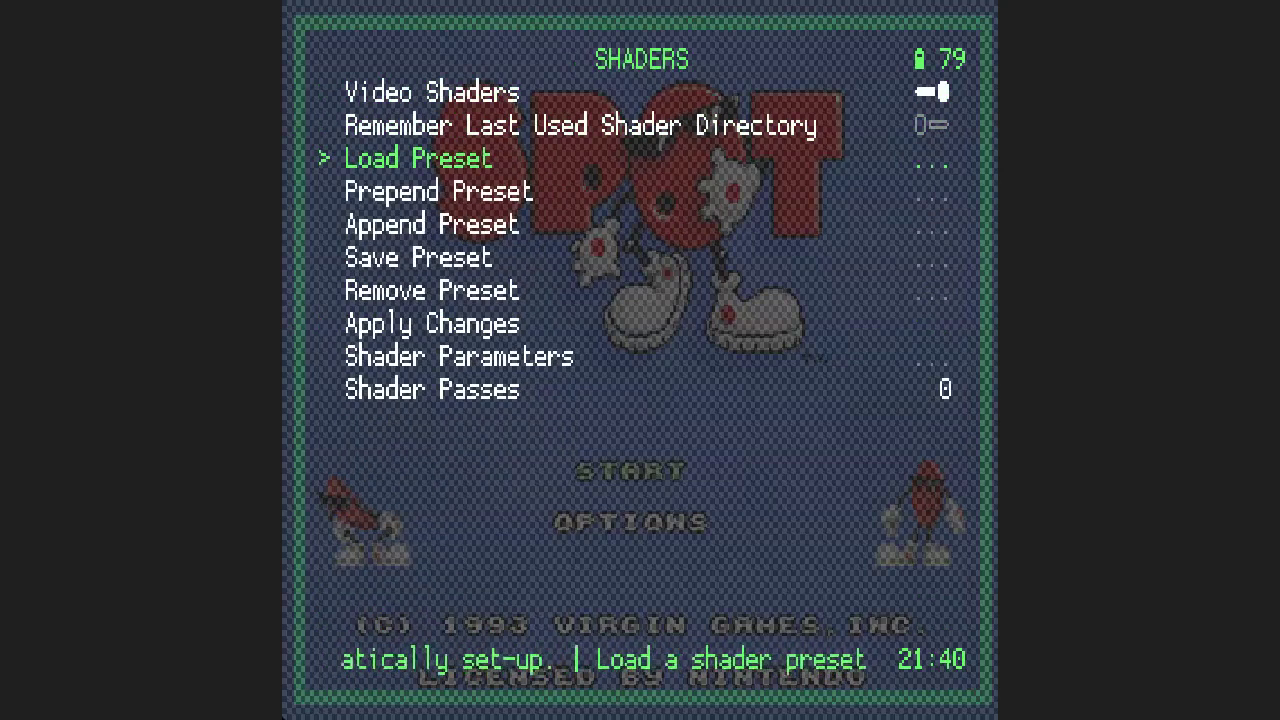
Step: Browse for a shader preset and open the shaders_slang folder
key(Return)
key(Down)
key(Down)
key(Down)
key(Down)
key(Down)
key(Down)
key(Down)
key(Down)
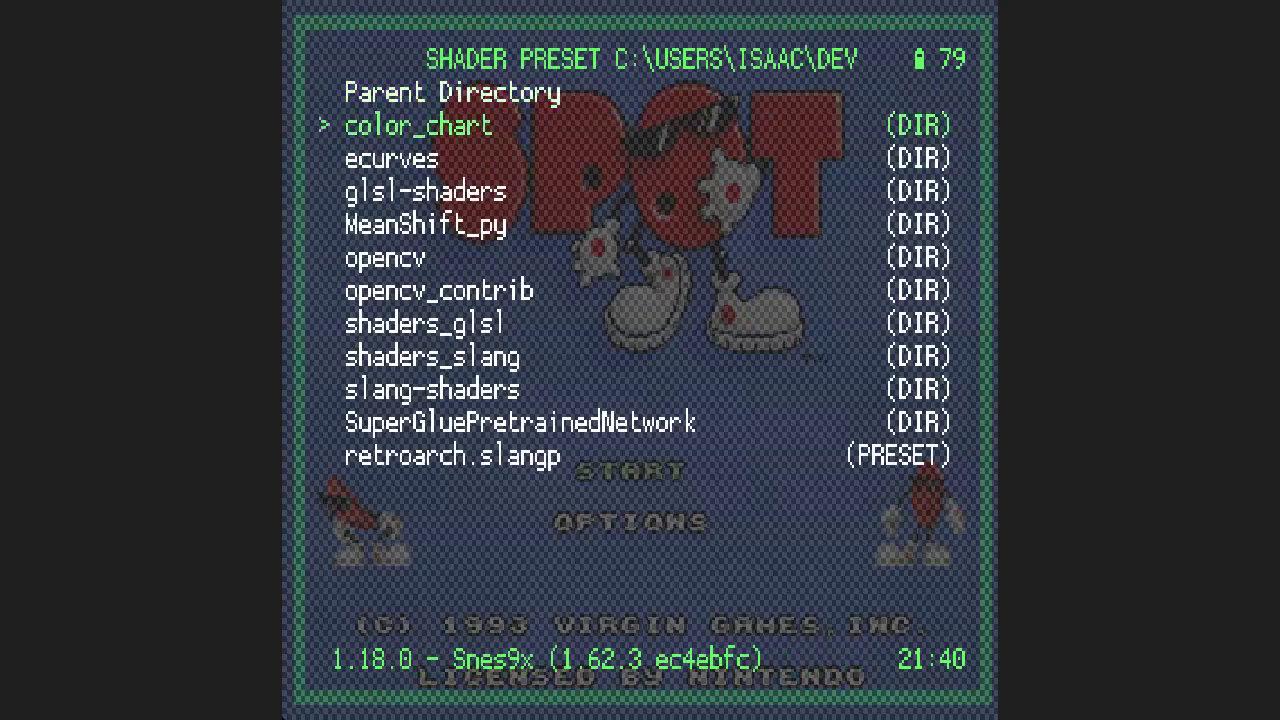
key(Return)
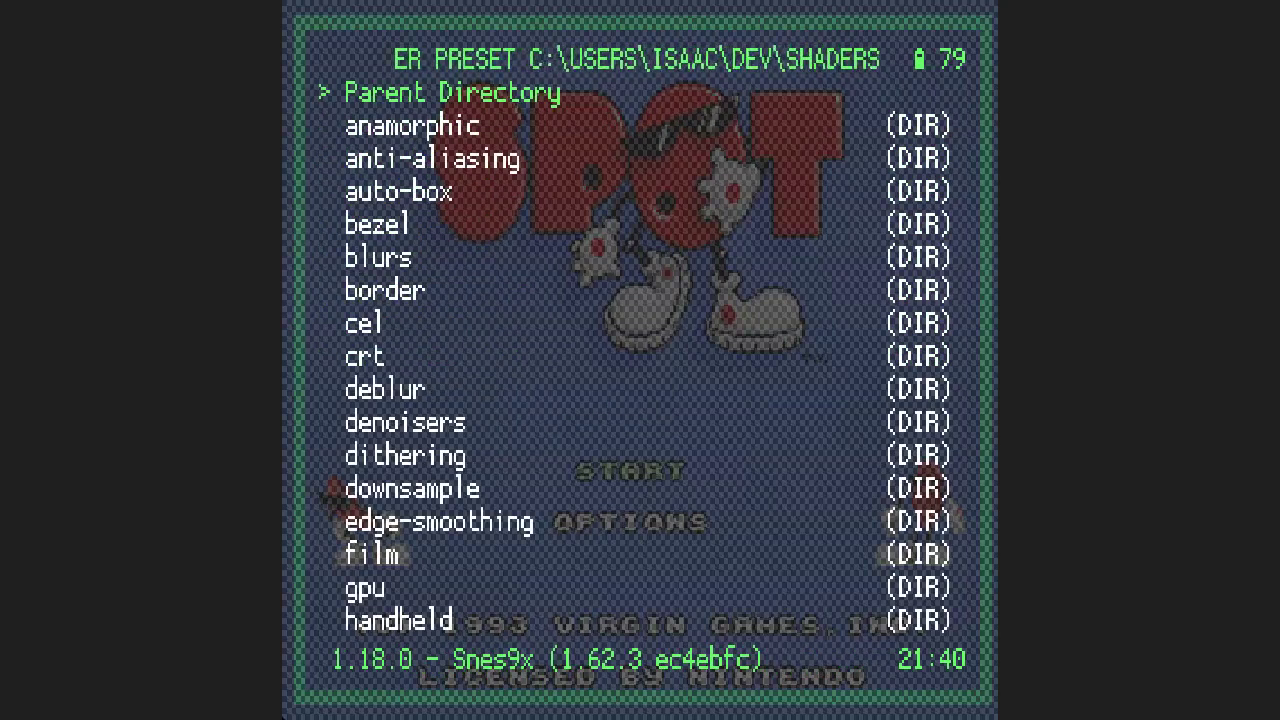
Step: Open the border folder inside shaders_slang
key(Down)
key(Down)
key(Down)
key(Down)
key(Down)
key(Down)
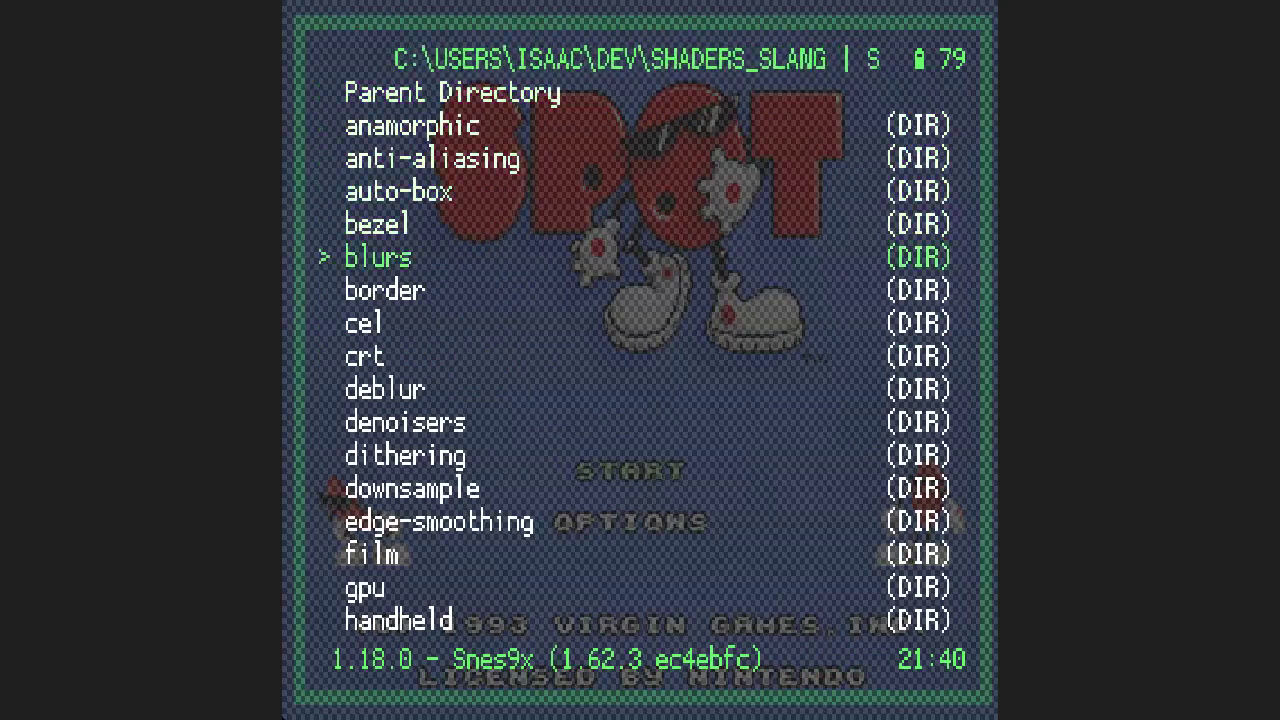
key(Return)
Step: Load the blur_fill.slangp preset and view the game with it
key(Down)
key(Down)
key(Down)
key(Down)
key(Down)
key(Down)
key(Down)
key(Down)
key(Down)
key(Down)
key(Down)
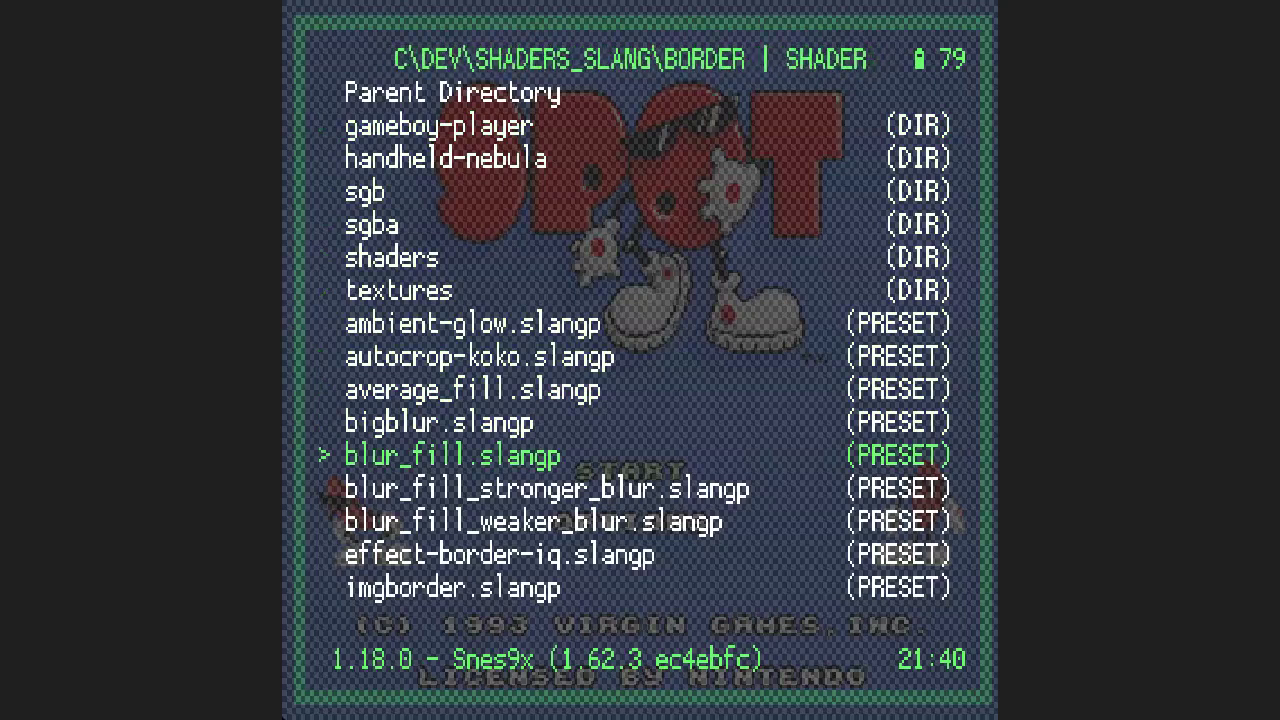
key(Down)
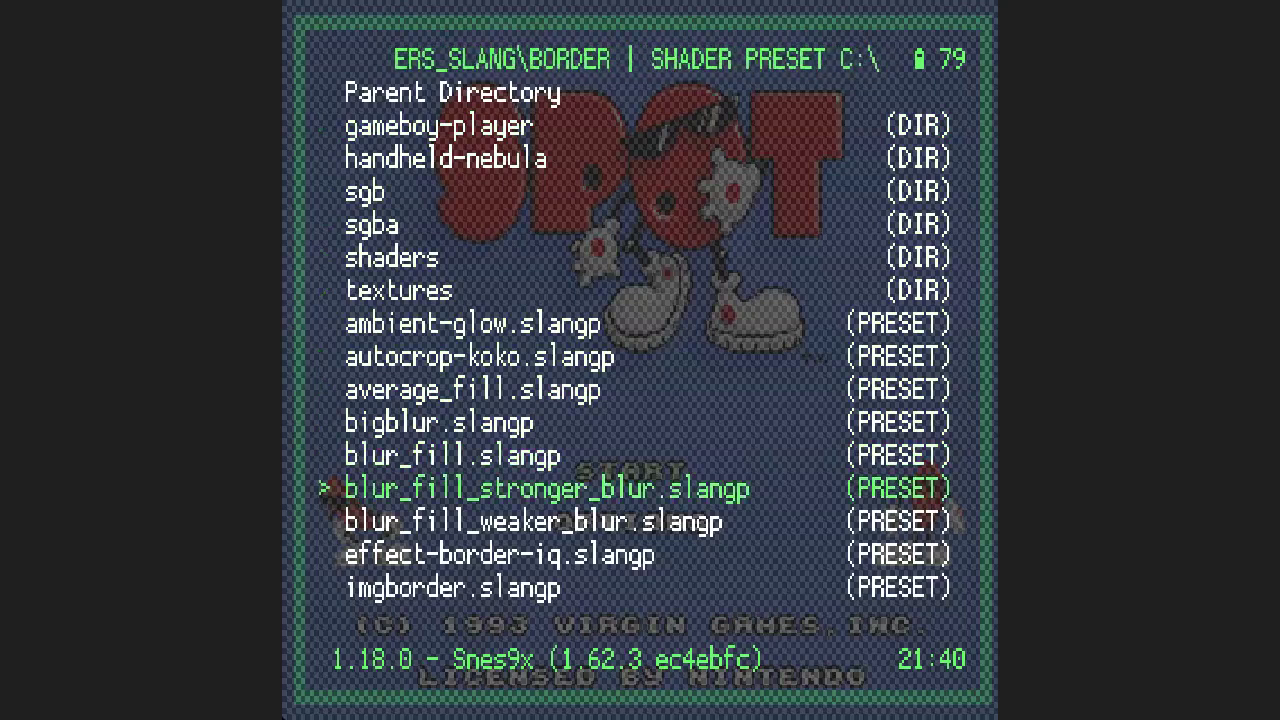
key(Down)
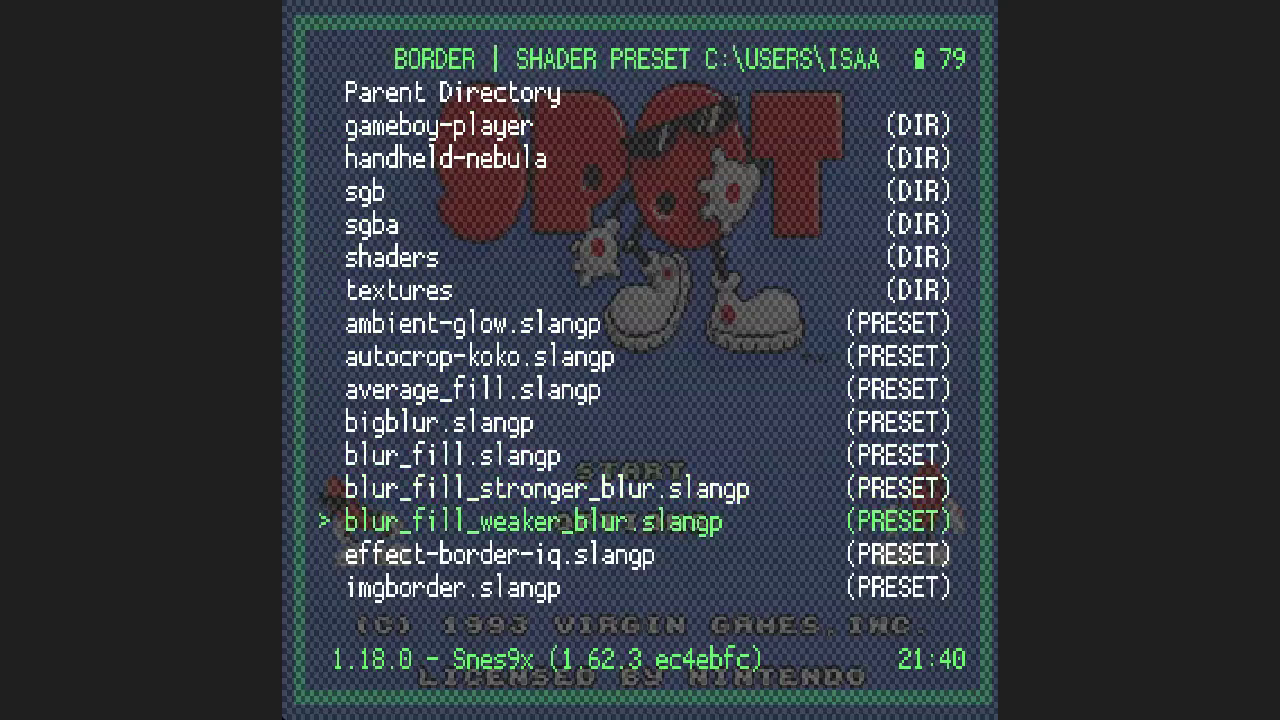
key(Up)
key(Up)
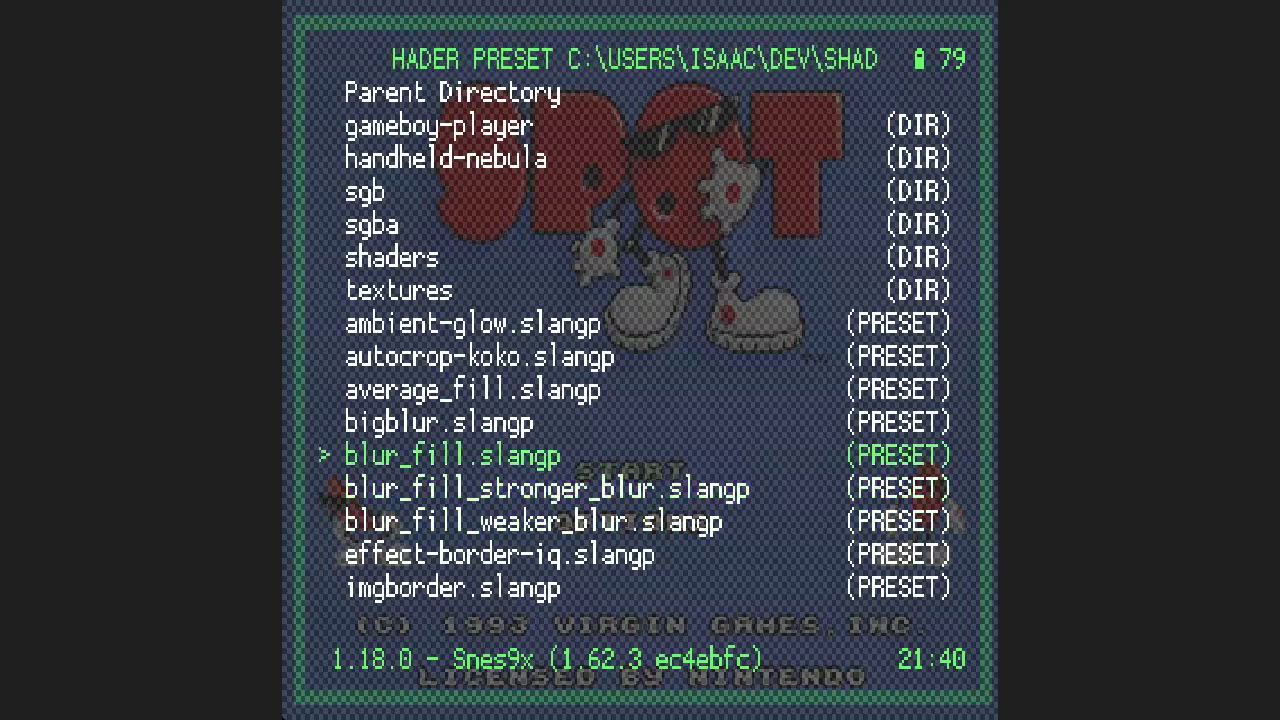
key(Return)
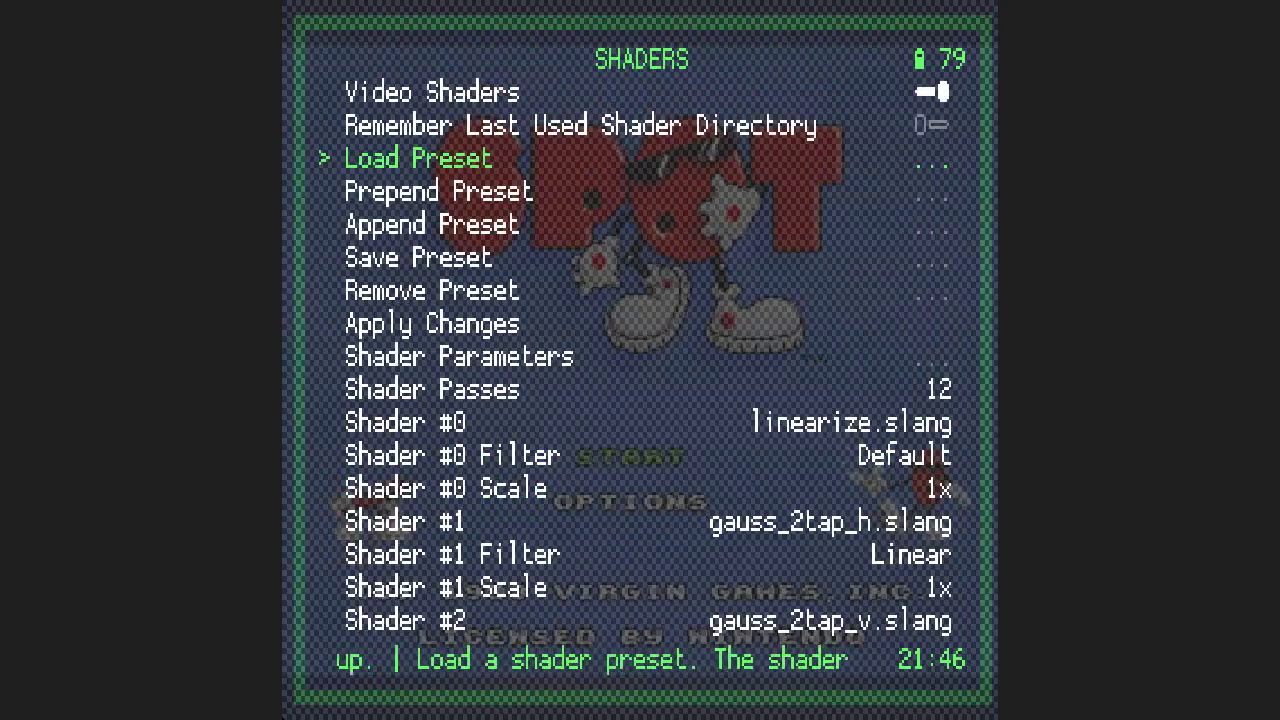
key(F1)
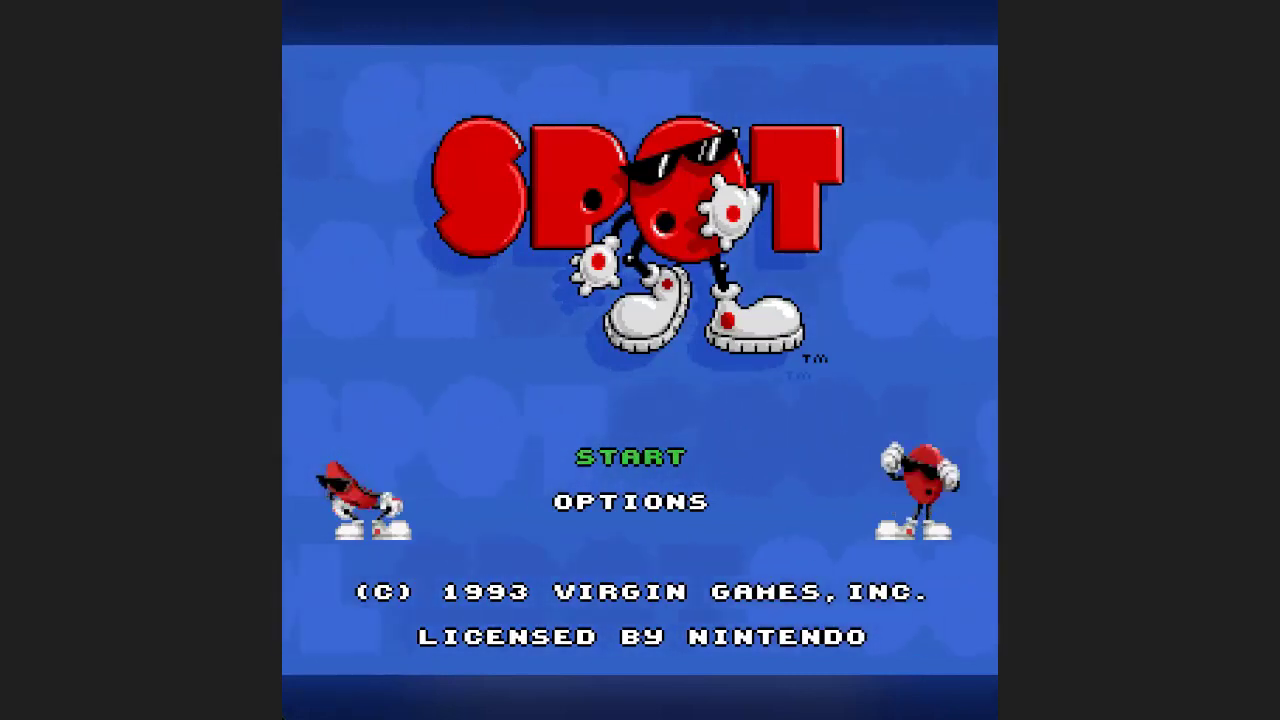
Step: Open the shader parameters of the loaded blur fill preset
key(F1)
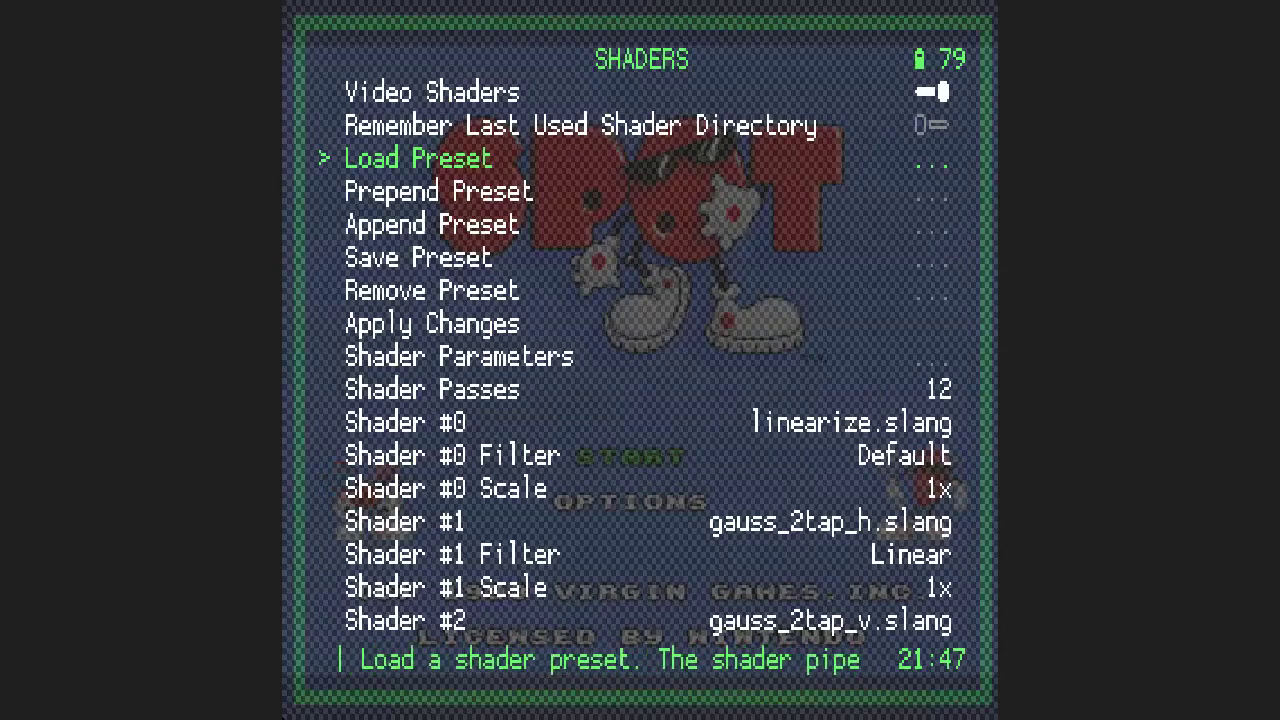
key(Down)
key(Down)
key(Down)
key(Down)
key(Down)
key(Down)
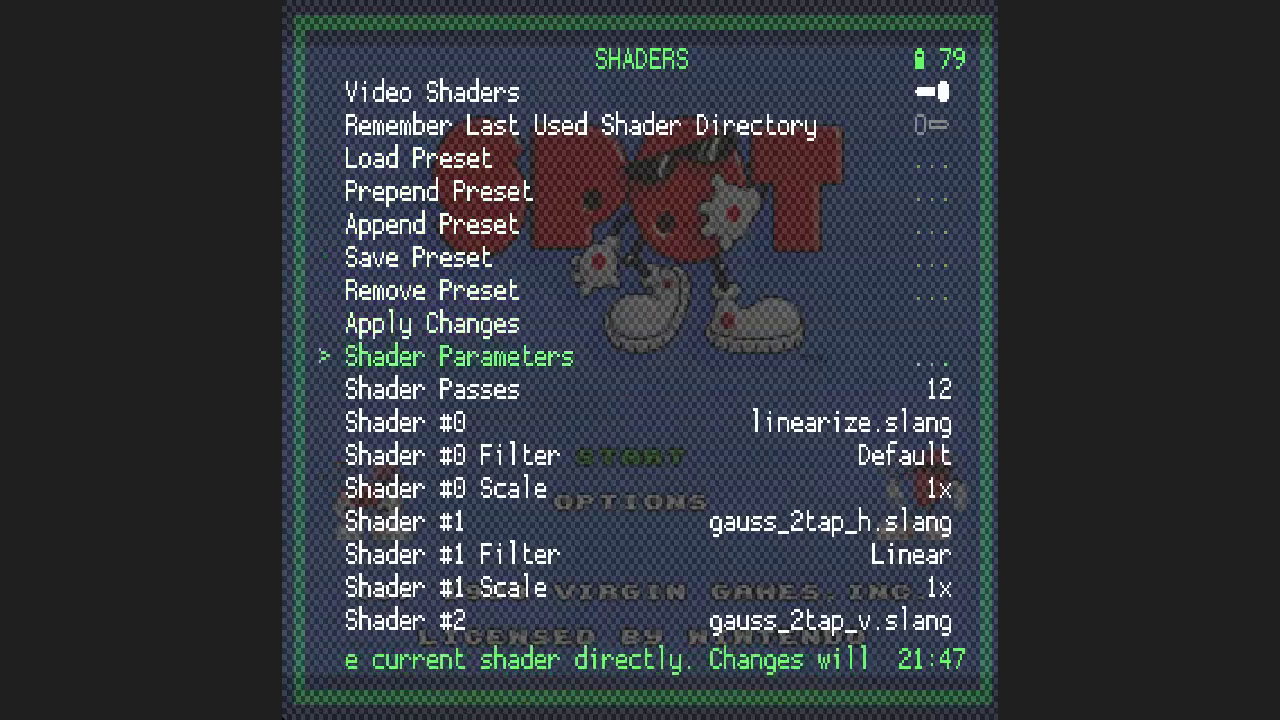
key(Return)
Step: Switch the Force aspect ratio parameter off and back on
key(Down)
key(Down)
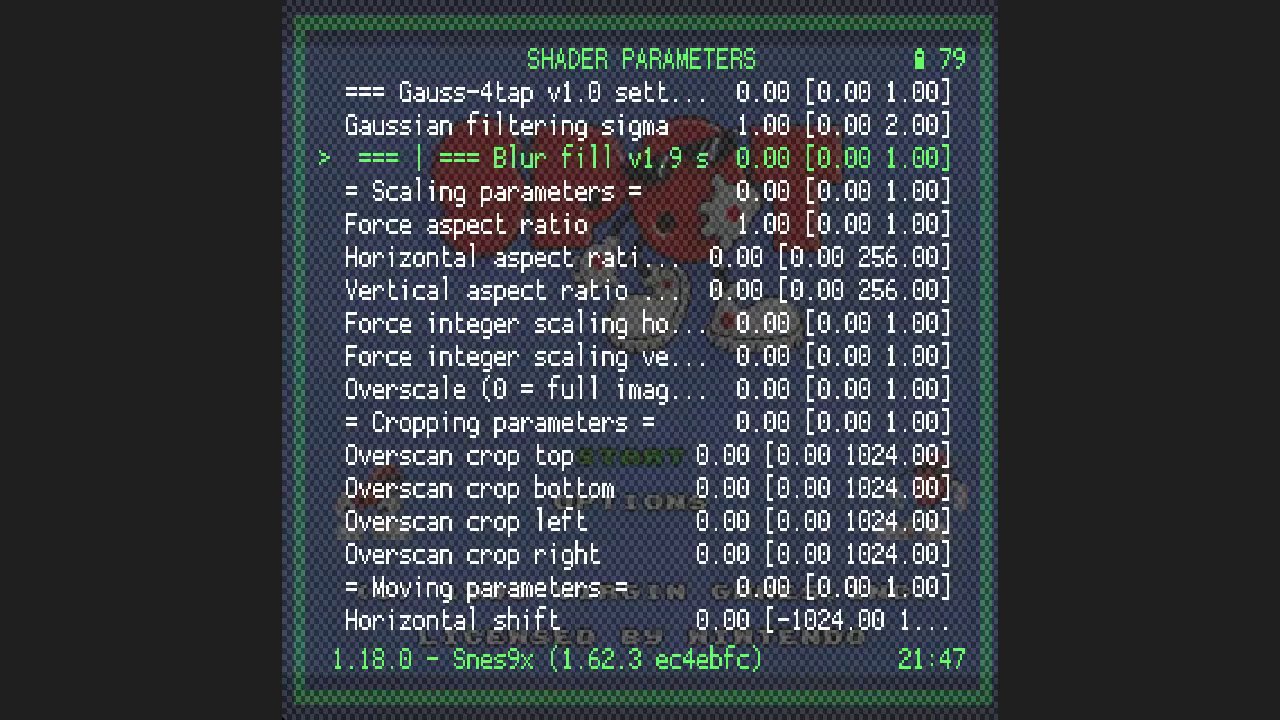
key(Down)
key(Down)
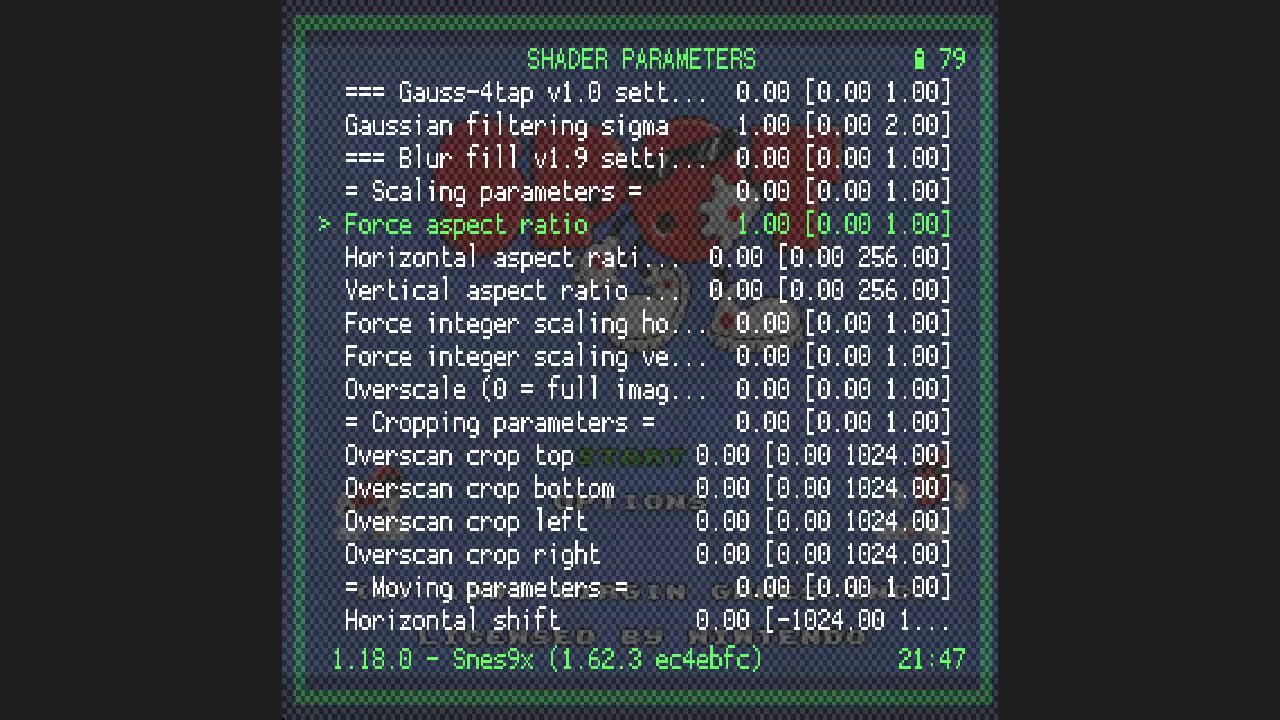
key(Left)
key(Right)
Step: Set the horizontal aspect ratio parameter to 4 and the vertical aspect ratio parameter to 3
key(Down)
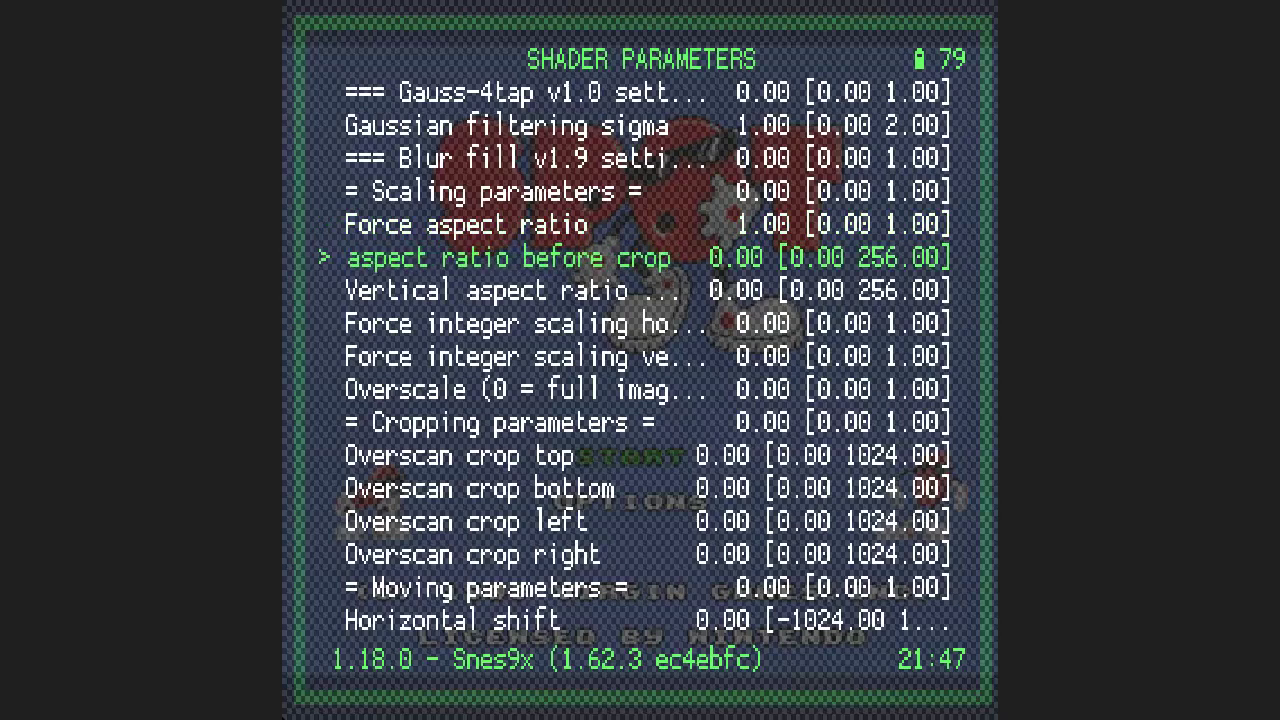
key(Down)
key(Up)
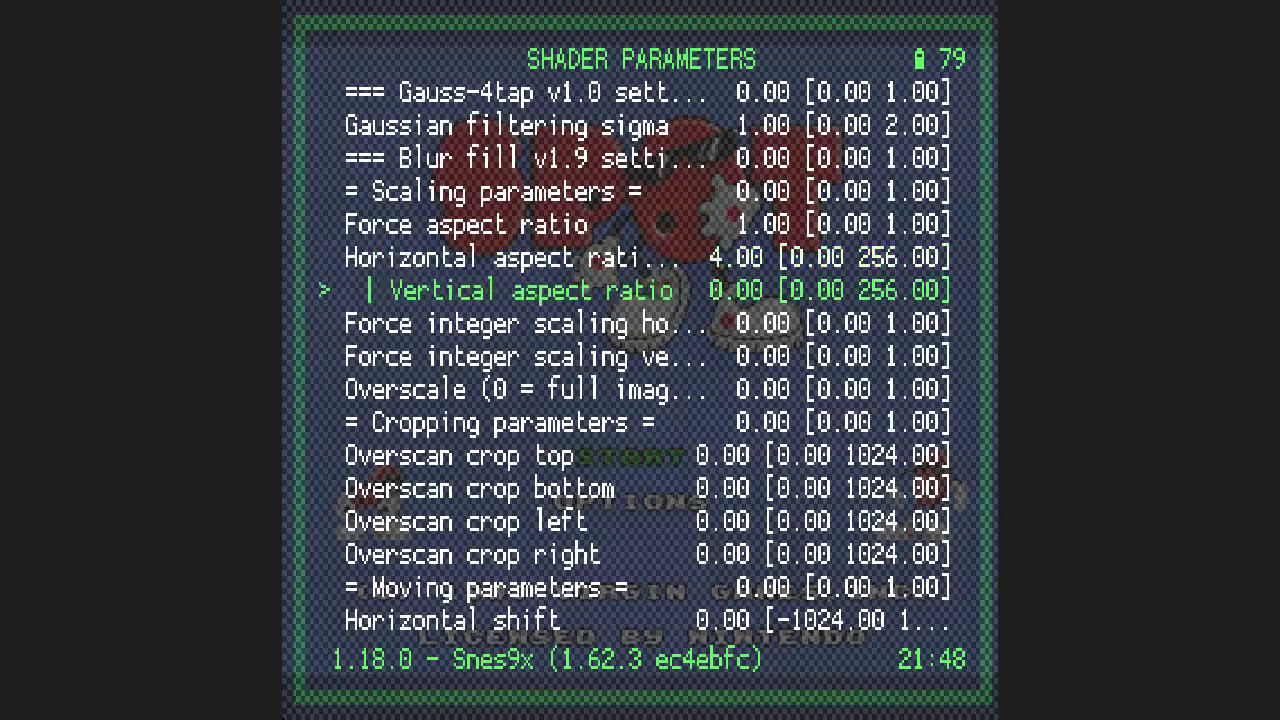
key(Right)
key(Right)
key(Right)
Step: View the game picture with the 4:3 aspect ratio and return to the shader parameters
key(F1)
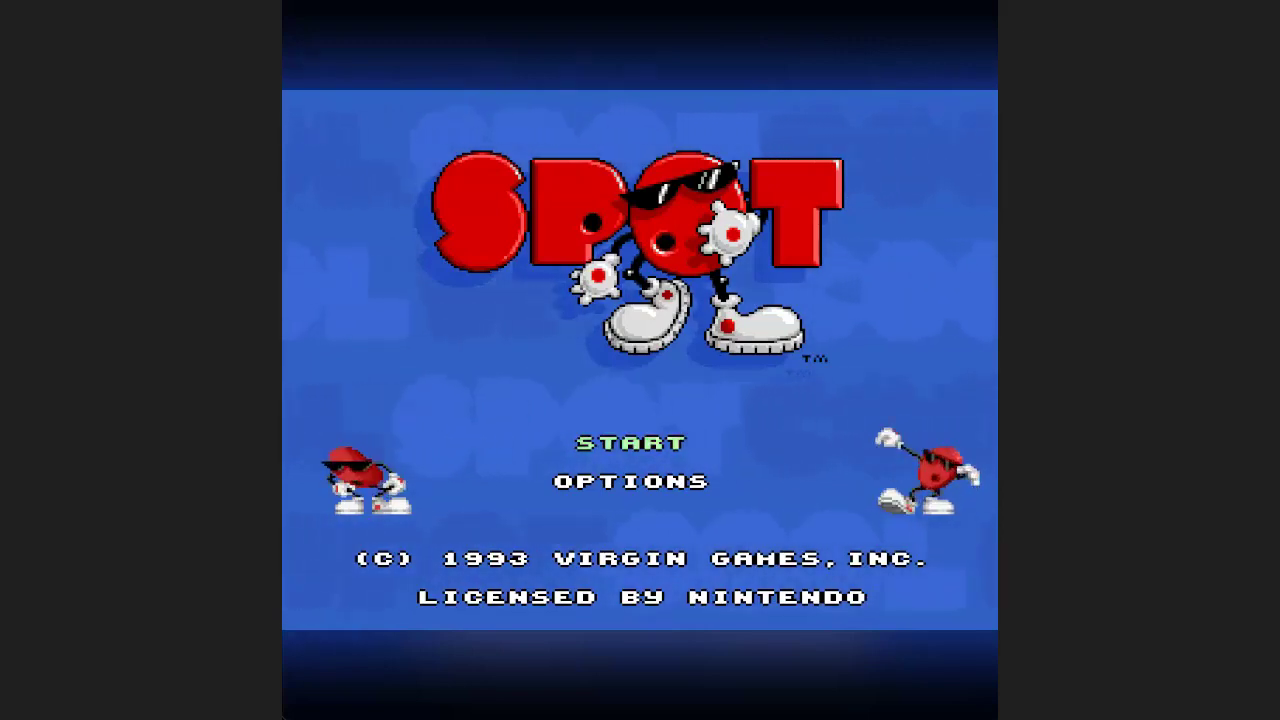
key(Return)
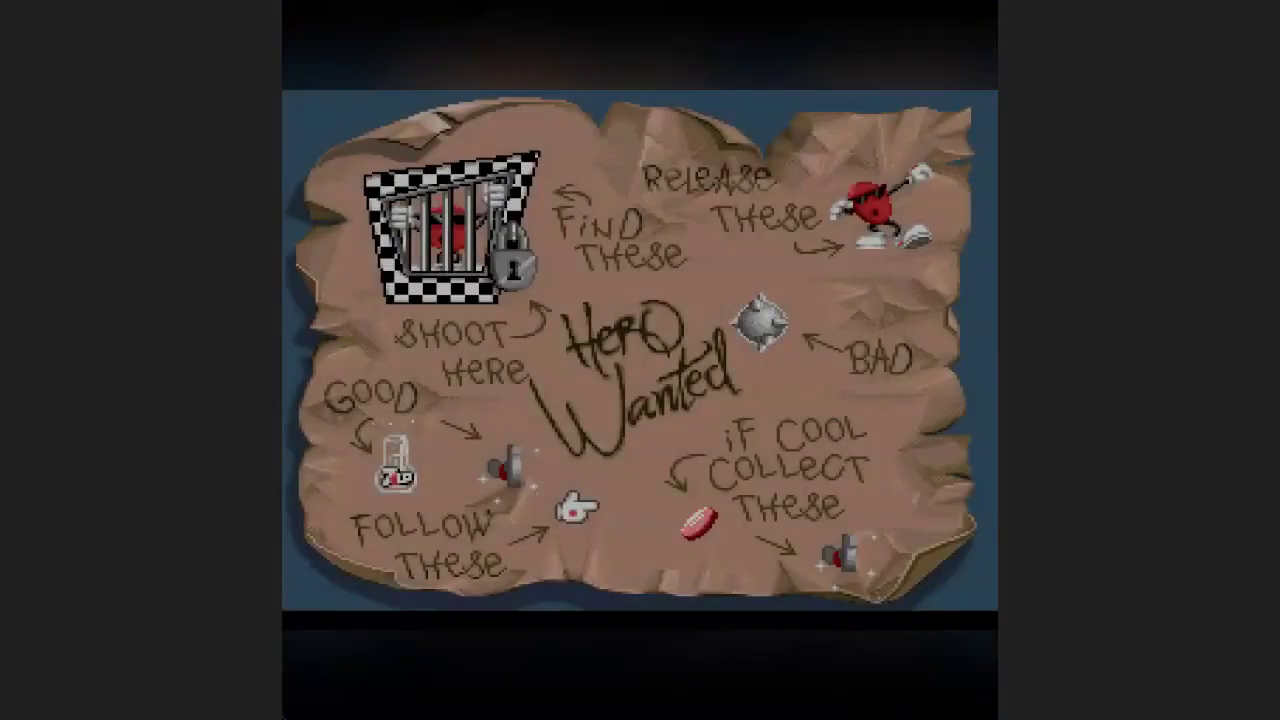
key(F1)
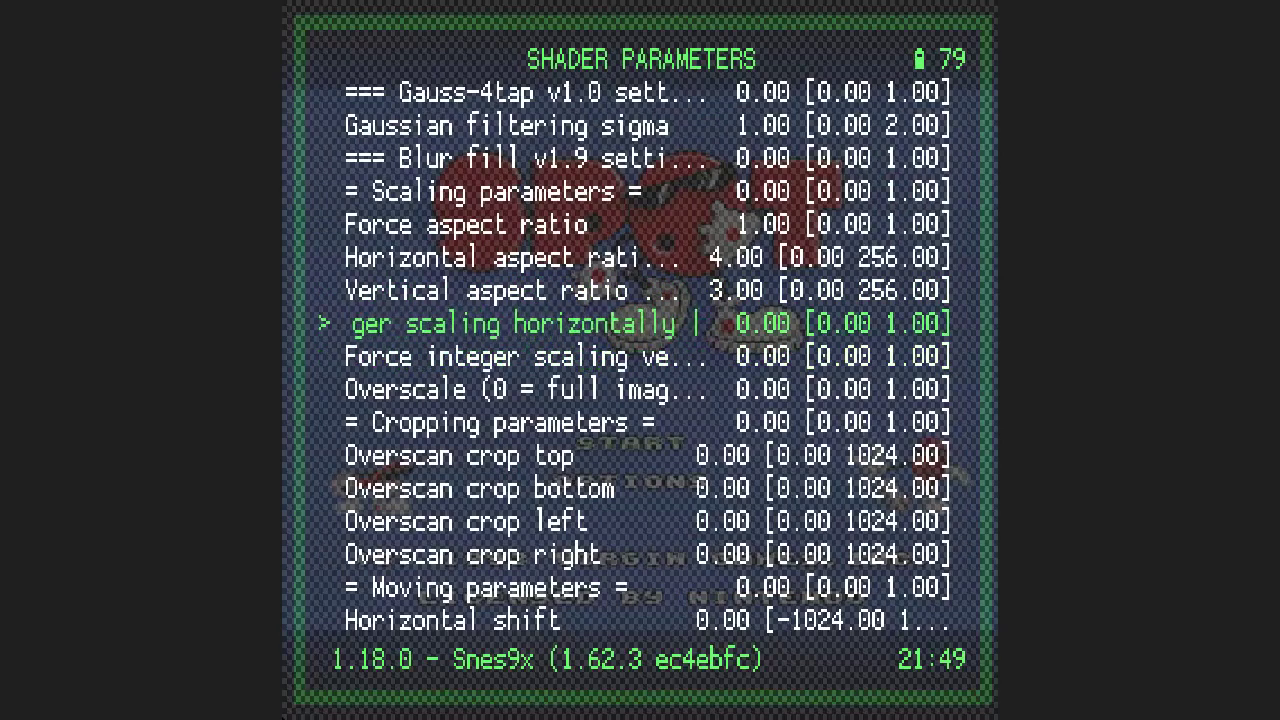
Step: Try forcing integer scaling horizontally and view the game picture with it
key(Right)
key(F1)
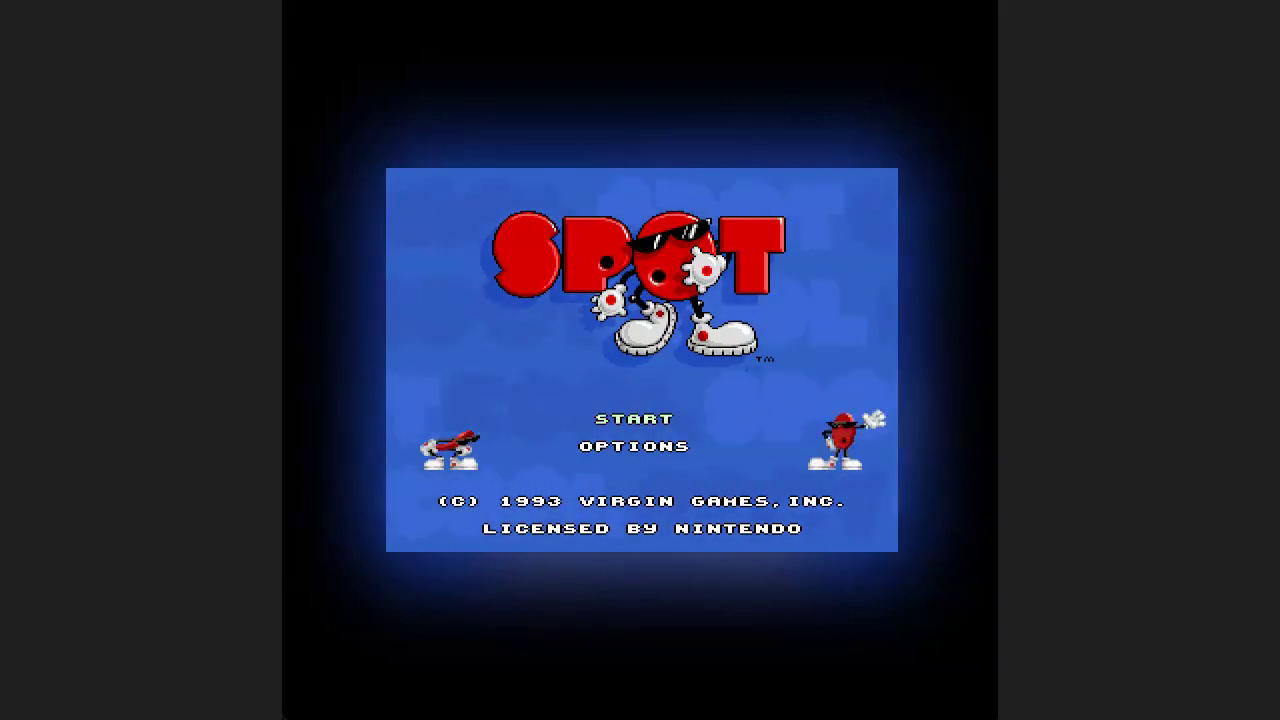
key(F1)
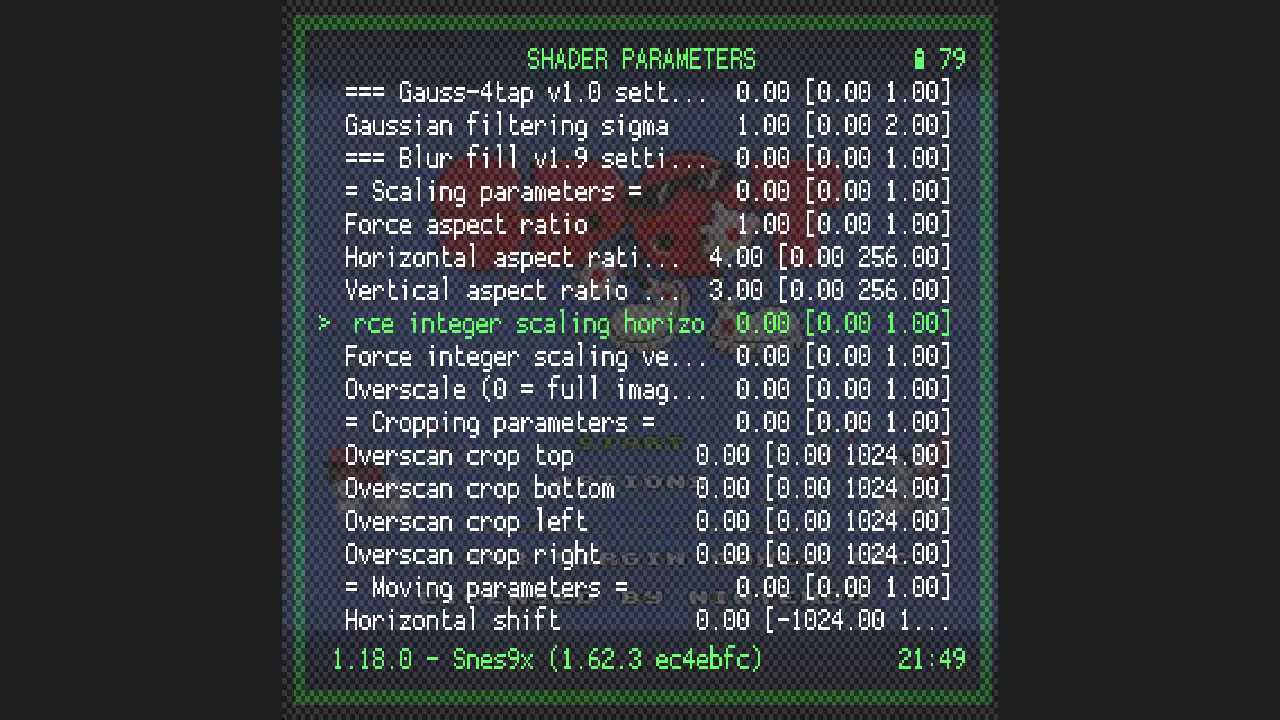
Step: View the game picture without forced integer scaling and go to the Overscale parameter
key(F1)
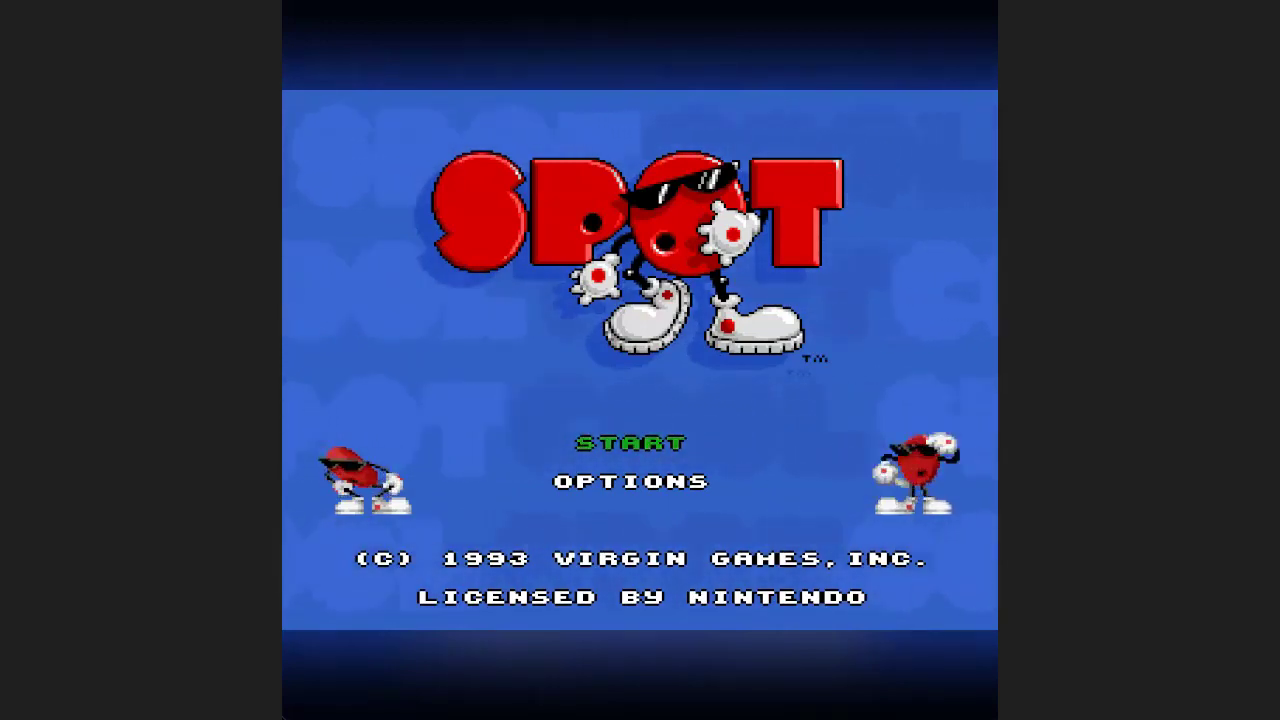
key(F1)
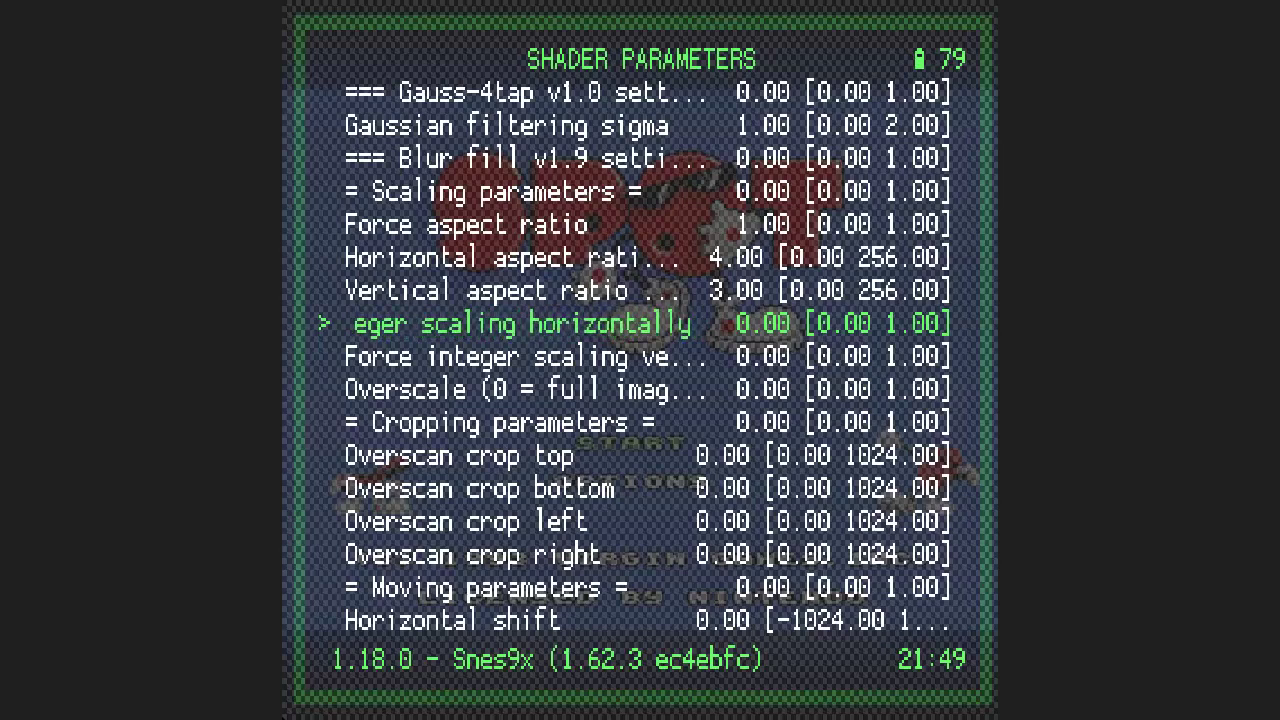
key(Down)
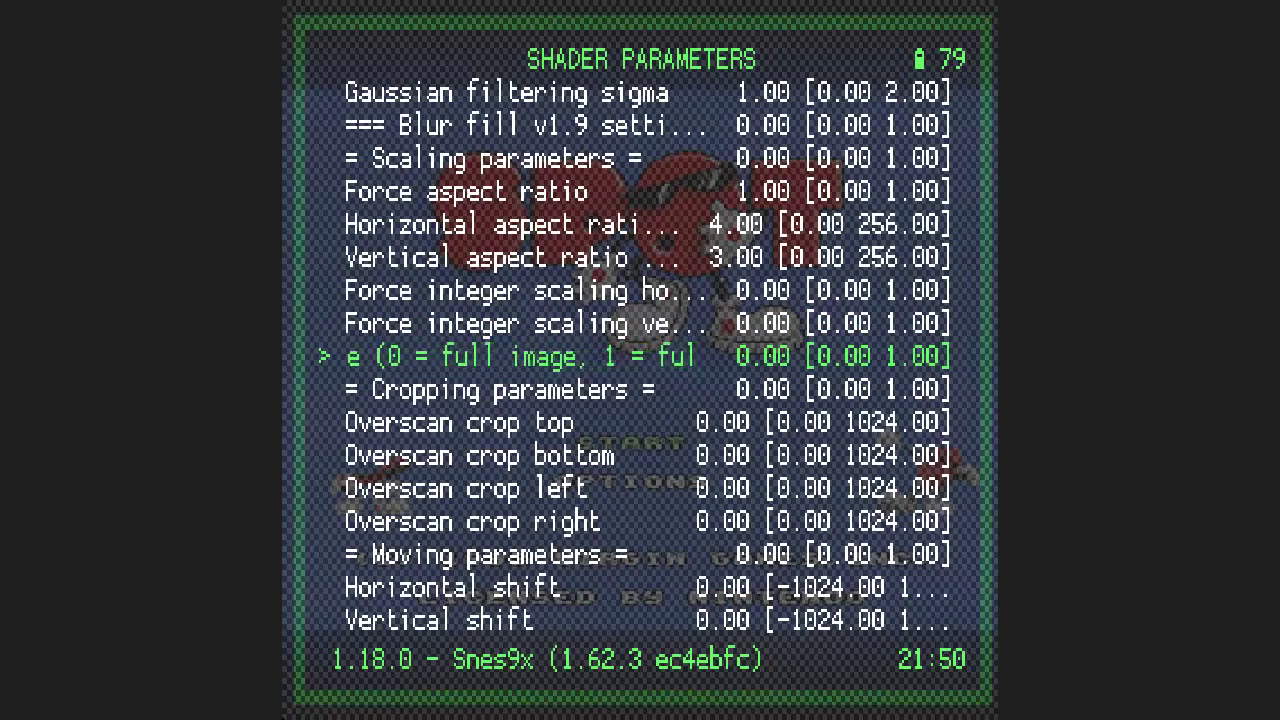
Step: Try raising the Overscale parameter until the game picture fills the screen, comparing the game picture before and after
key(F1)
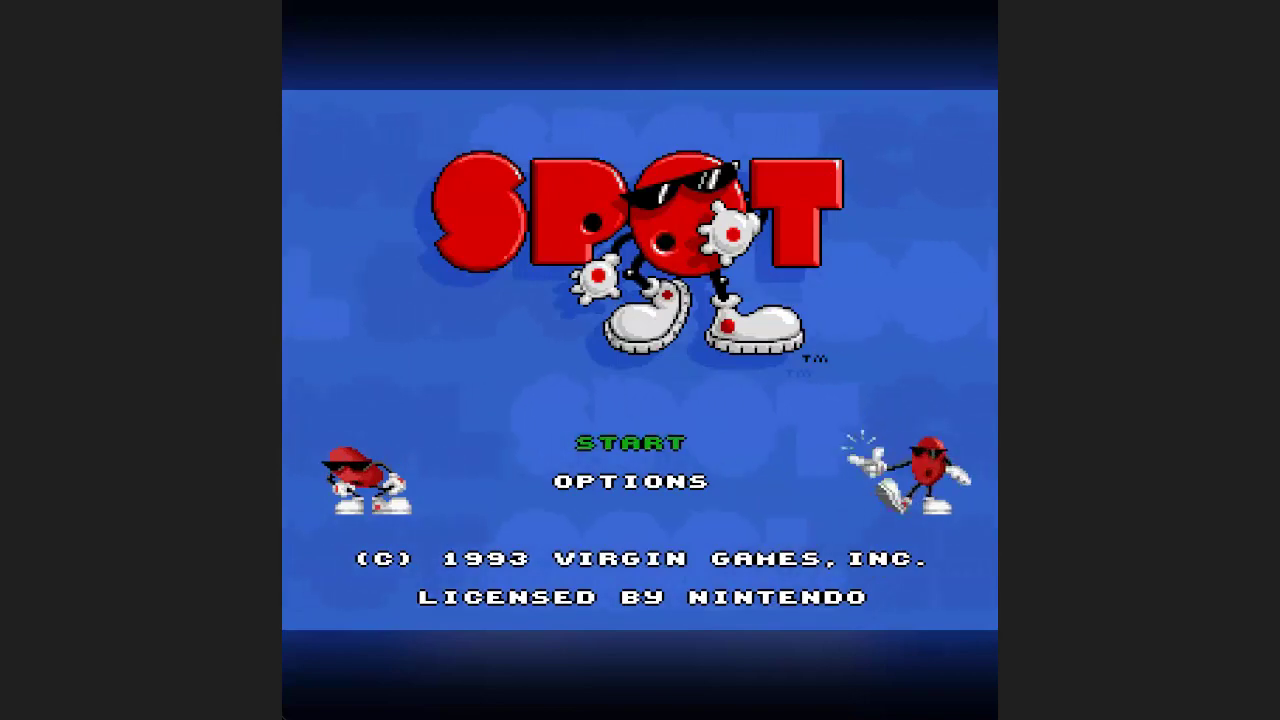
key(F1)
key(Right)
key(Right)
key(Right)
key(Right)
key(Right)
key(Right)
key(Right)
key(Right)
key(Right)
key(Right)
key(Right)
key(Right)
key(Right)
key(Right)
key(Right)
key(Right)
key(Right)
key(Right)
key(Right)
key(Right)
key(Right)
key(Right)
key(Right)
key(Right)
key(Right)
key(Right)
key(Right)
key(Right)
key(Right)
key(Right)
key(Right)
key(Right)
key(Right)
key(Right)
key(Right)
key(Right)
key(Right)
key(Right)
key(Right)
key(Right)
key(Right)
key(Right)
key(Right)
key(Right)
key(Right)
key(Right)
key(Right)
key(Right)
key(Right)
key(Right)
key(Right)
key(Right)
key(Right)
key(Right)
key(Right)
key(Right)
key(Right)
key(Right)
key(Right)
key(F1)
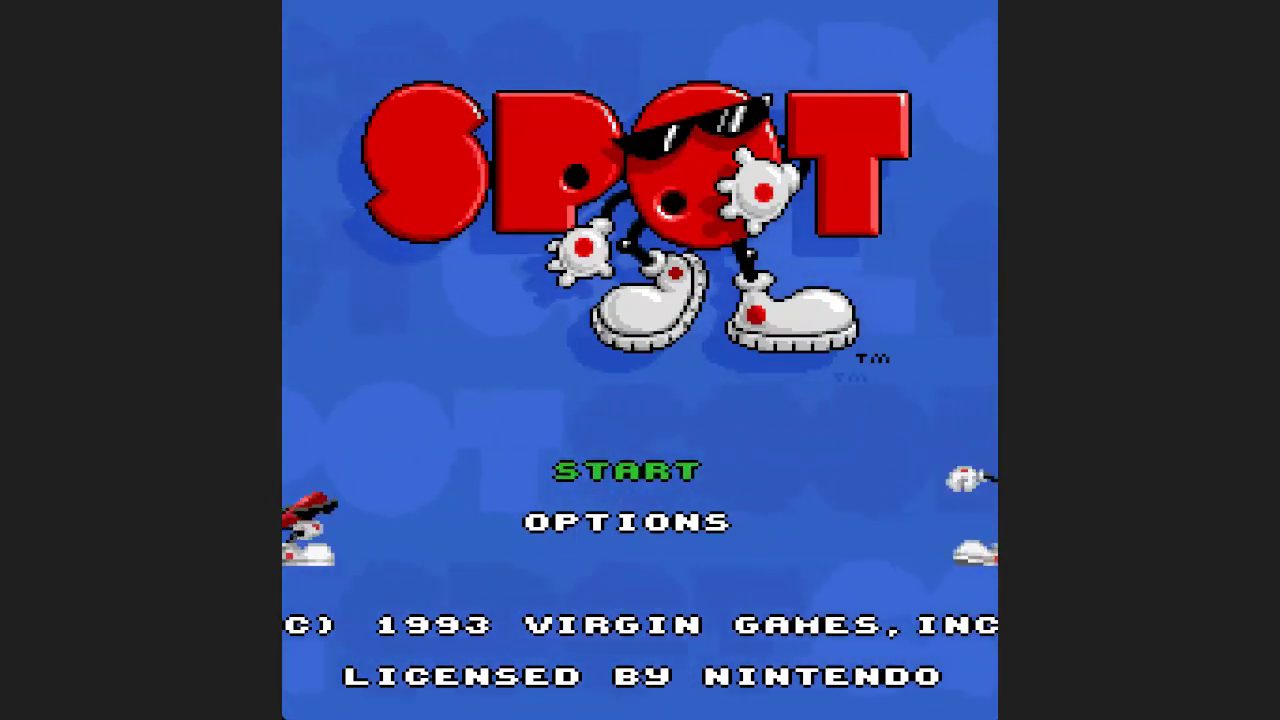
Step: Reset the Overscale, horizontal aspect ratio and vertical aspect ratio shader parameters to 0
key(F1)
key(Left)
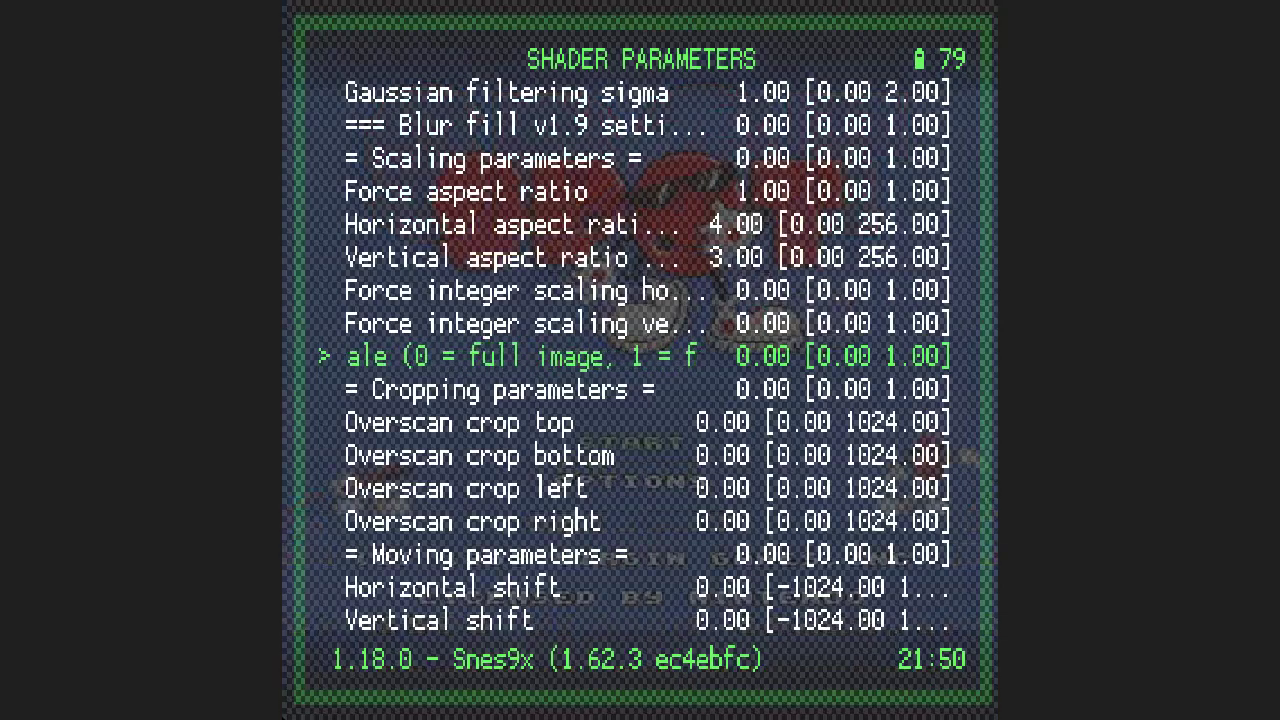
key(Up)
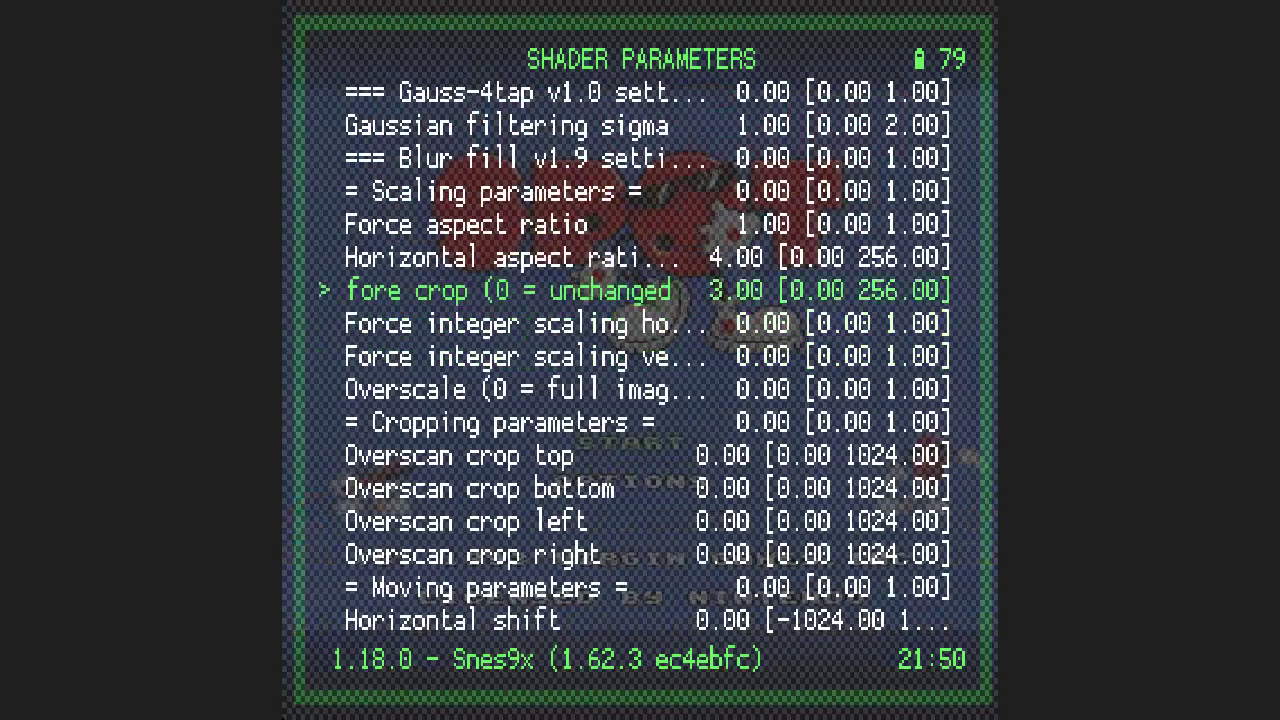
key(Left)
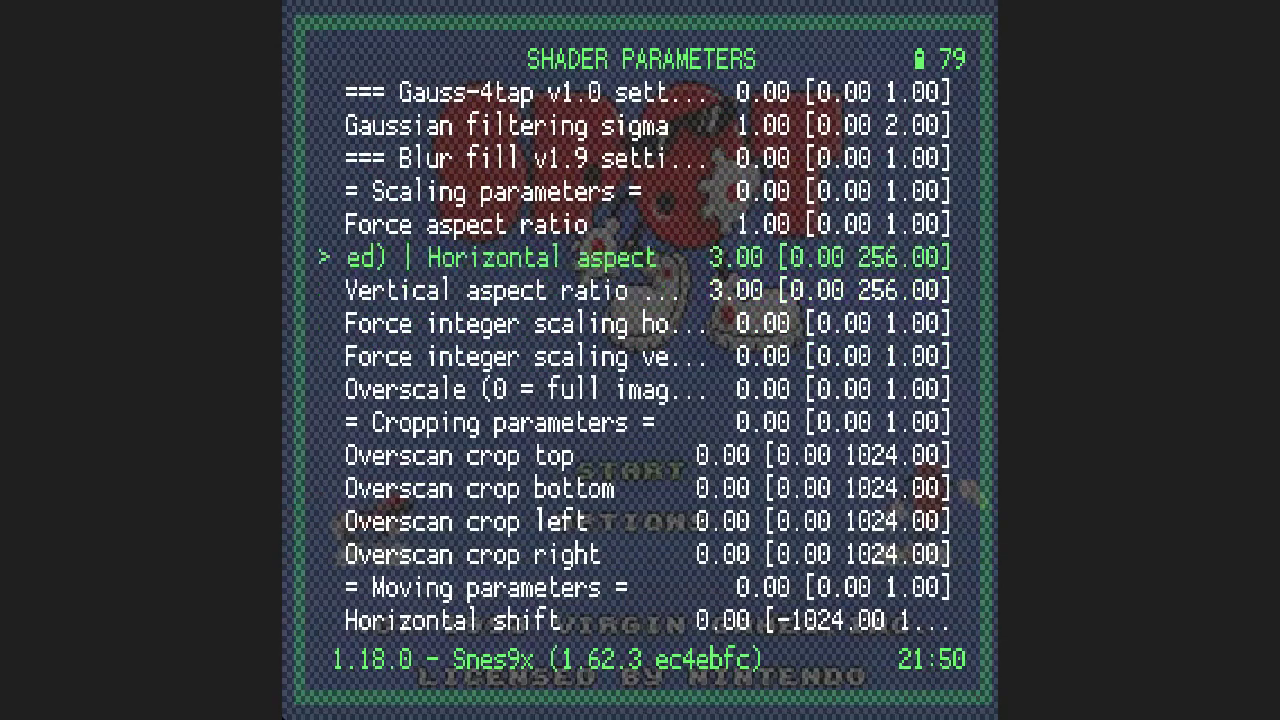
key(Left)
key(Left)
key(Left)
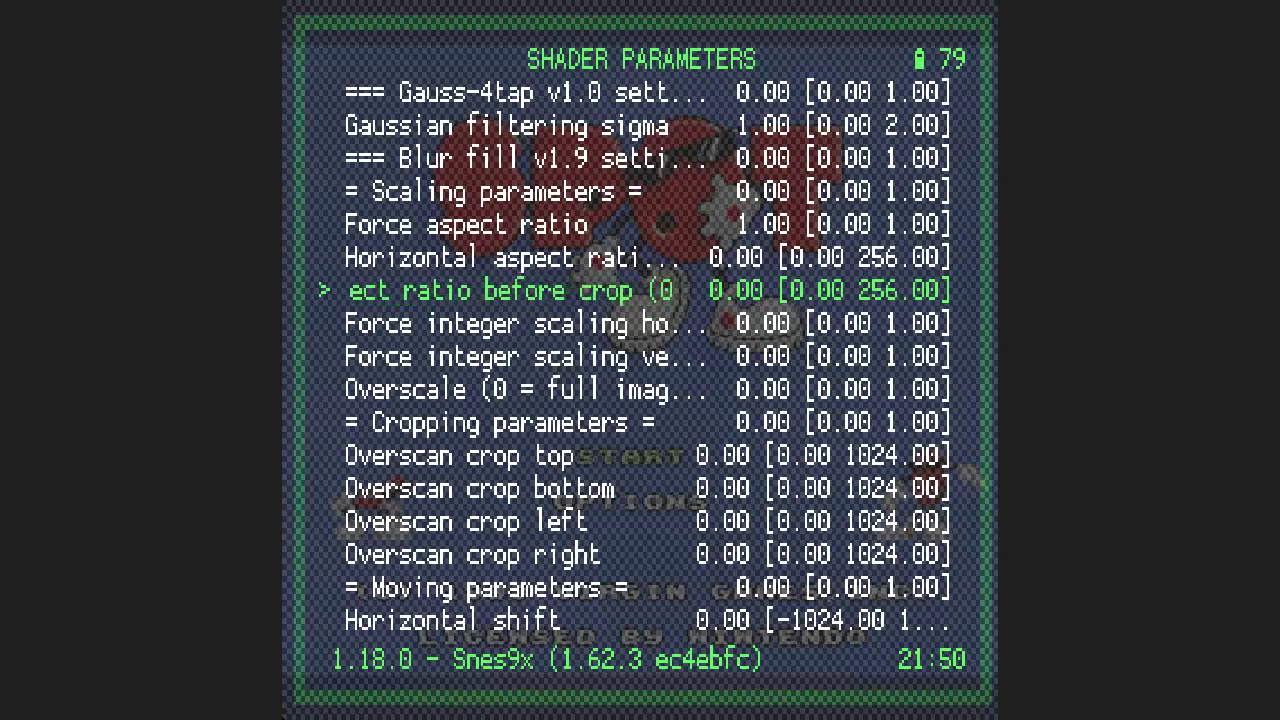
Step: Force integer scaling horizontally, set Overscale to 0.55 and view the game picture with these settings
key(Right)
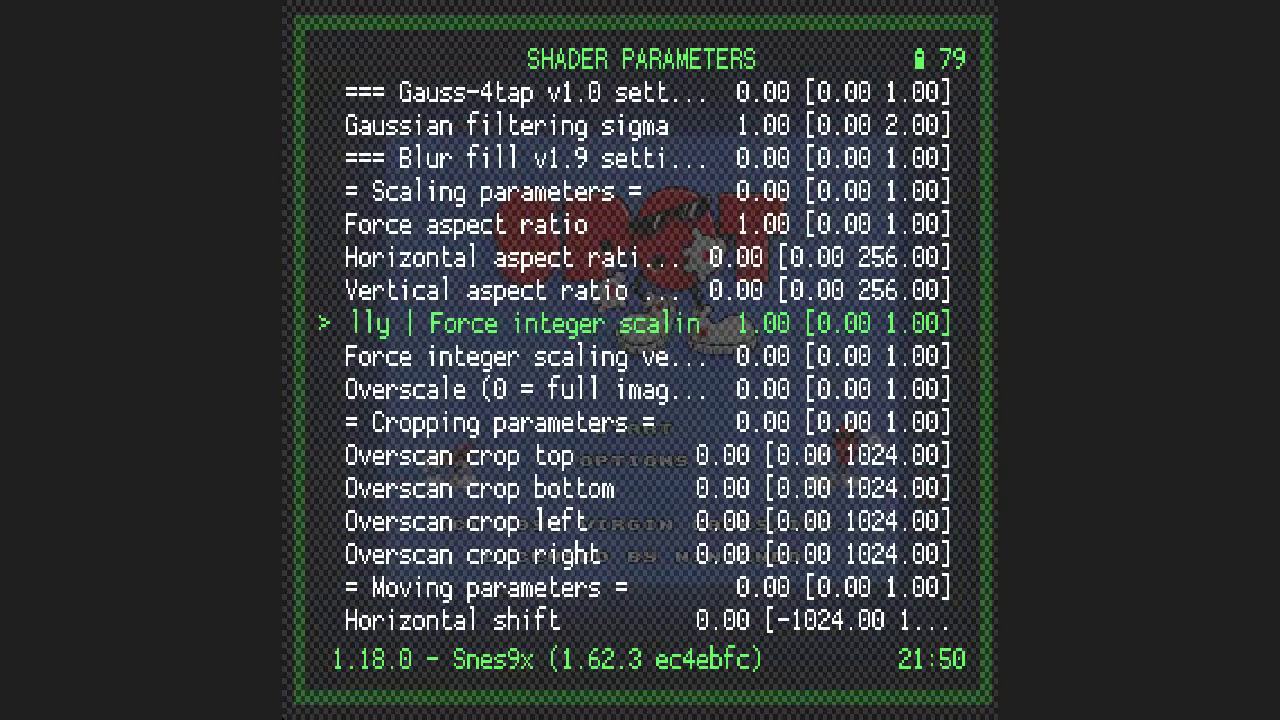
key(Down)
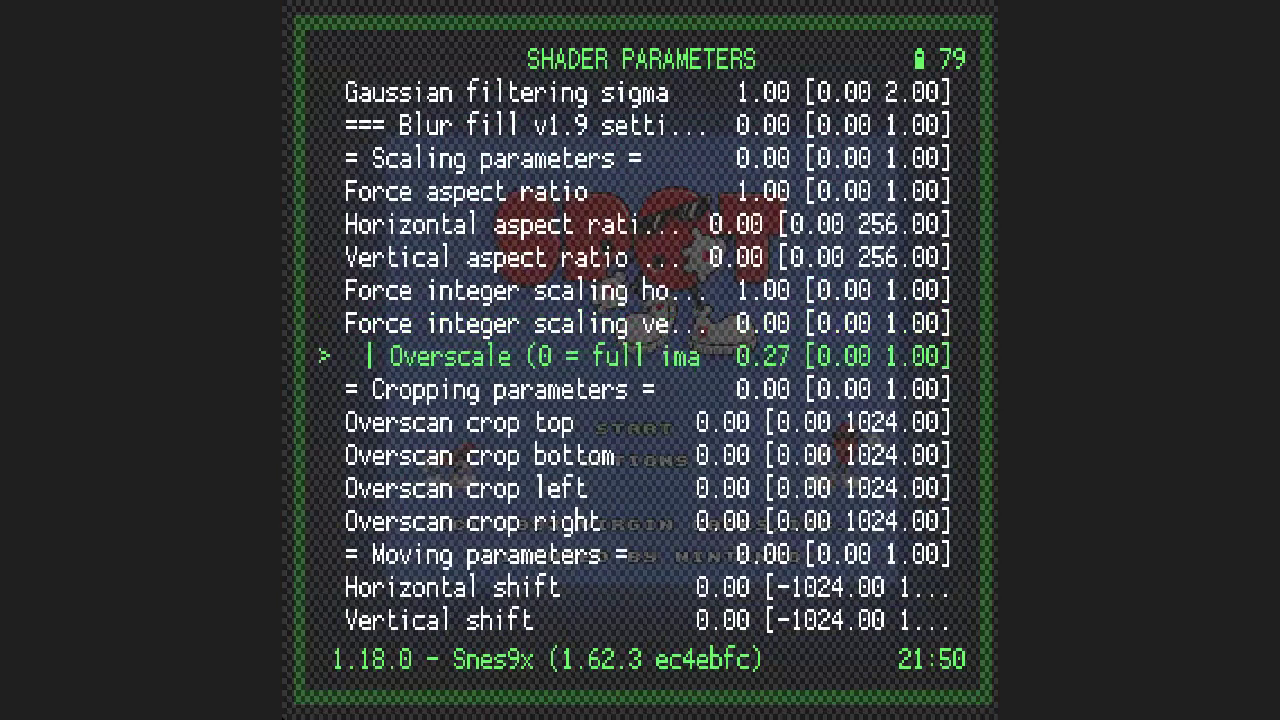
key(Right)
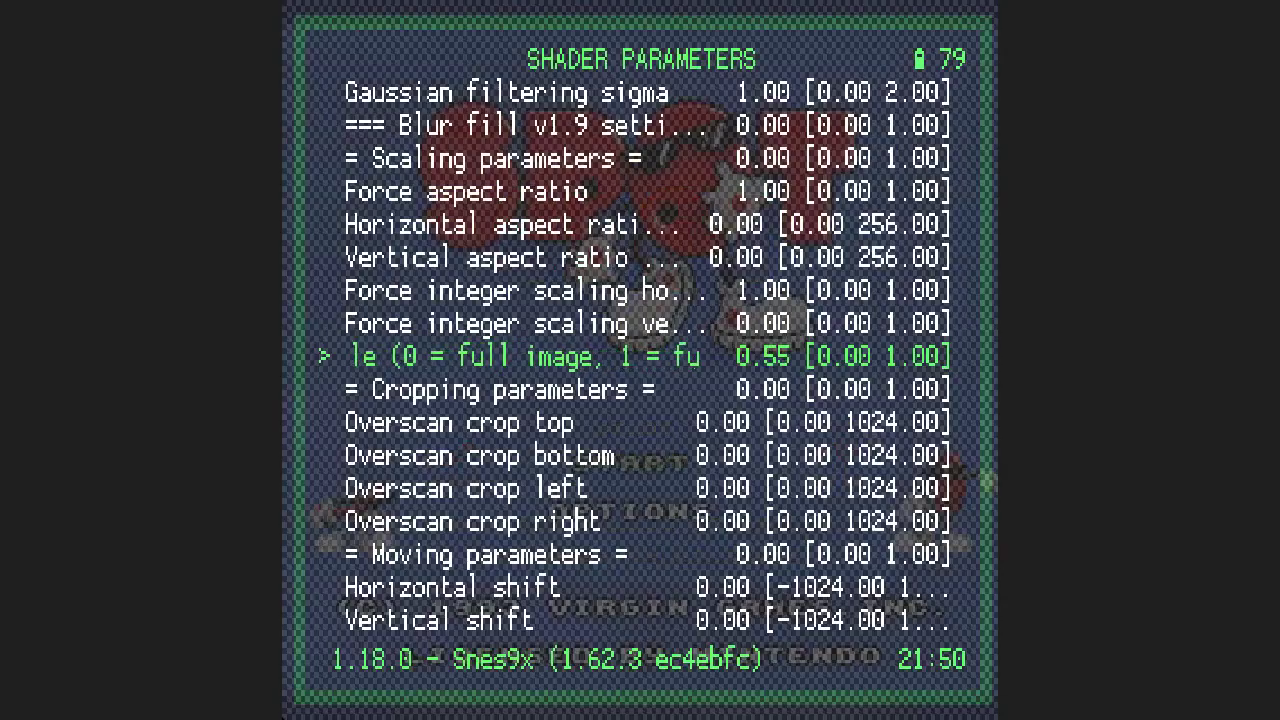
key(F1)
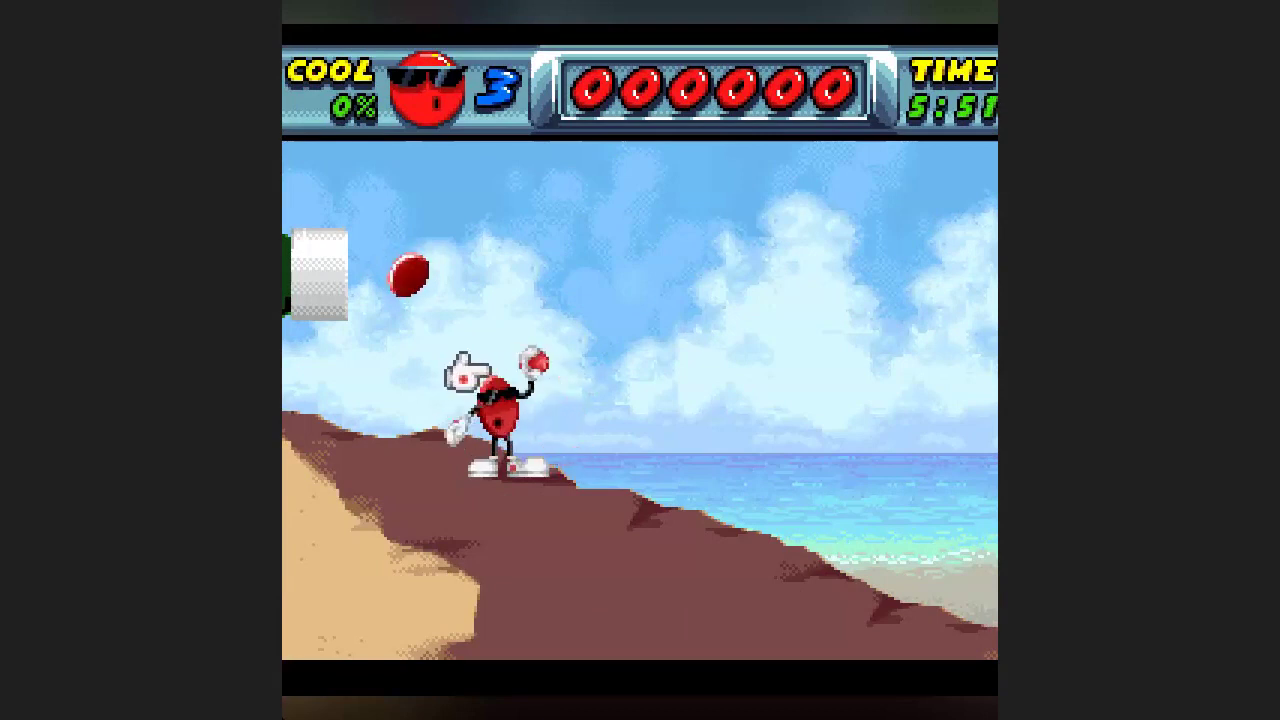
Step: Set the Overscan crop top parameter to 7, checking the crop against the game picture
key(F1)
key(Down)
key(Down)
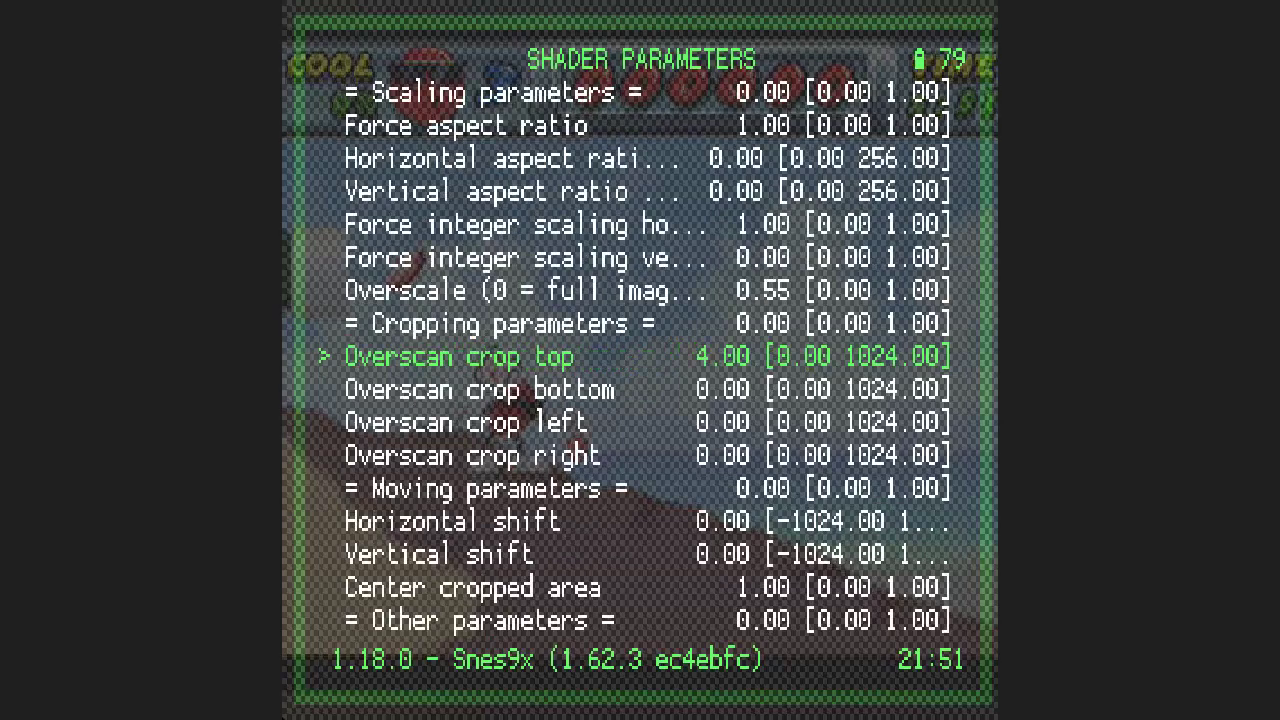
key(F1)
key(F1)
key(F1)
key(F1)
key(Right)
key(Right)
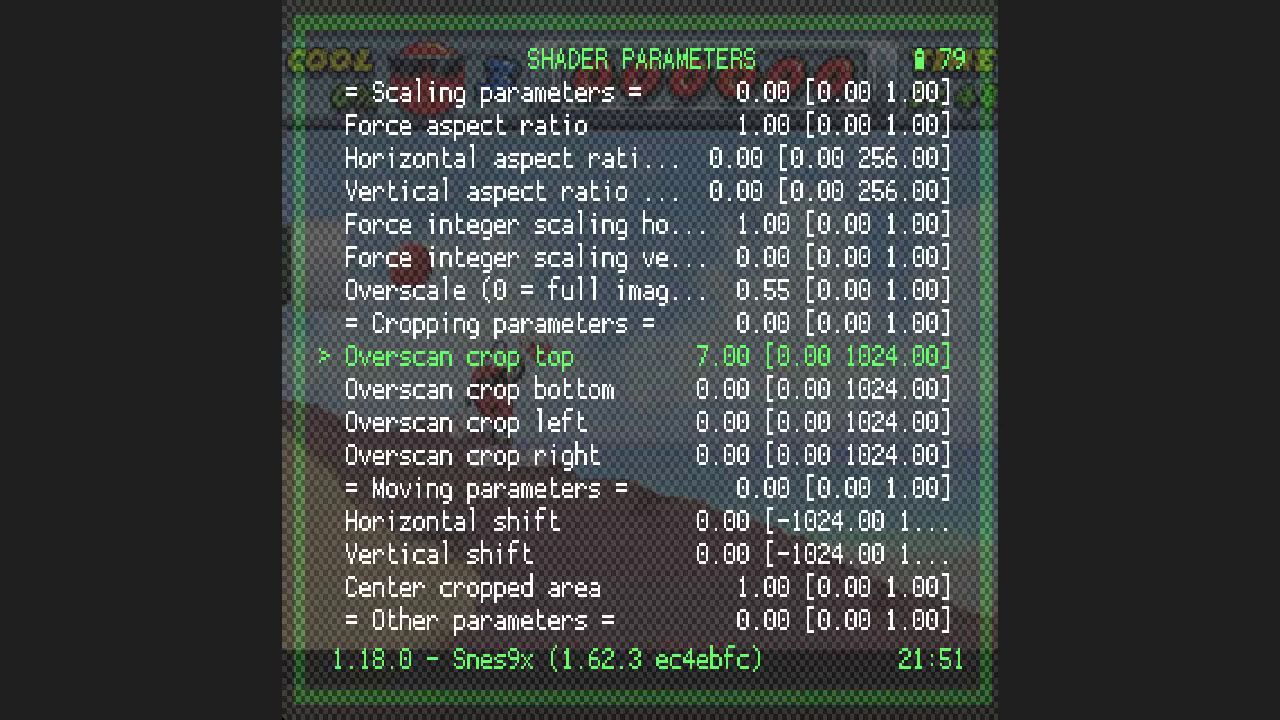
Step: Set the Overscan crop bottom parameter to 12, checking the crop against the game picture
key(Down)
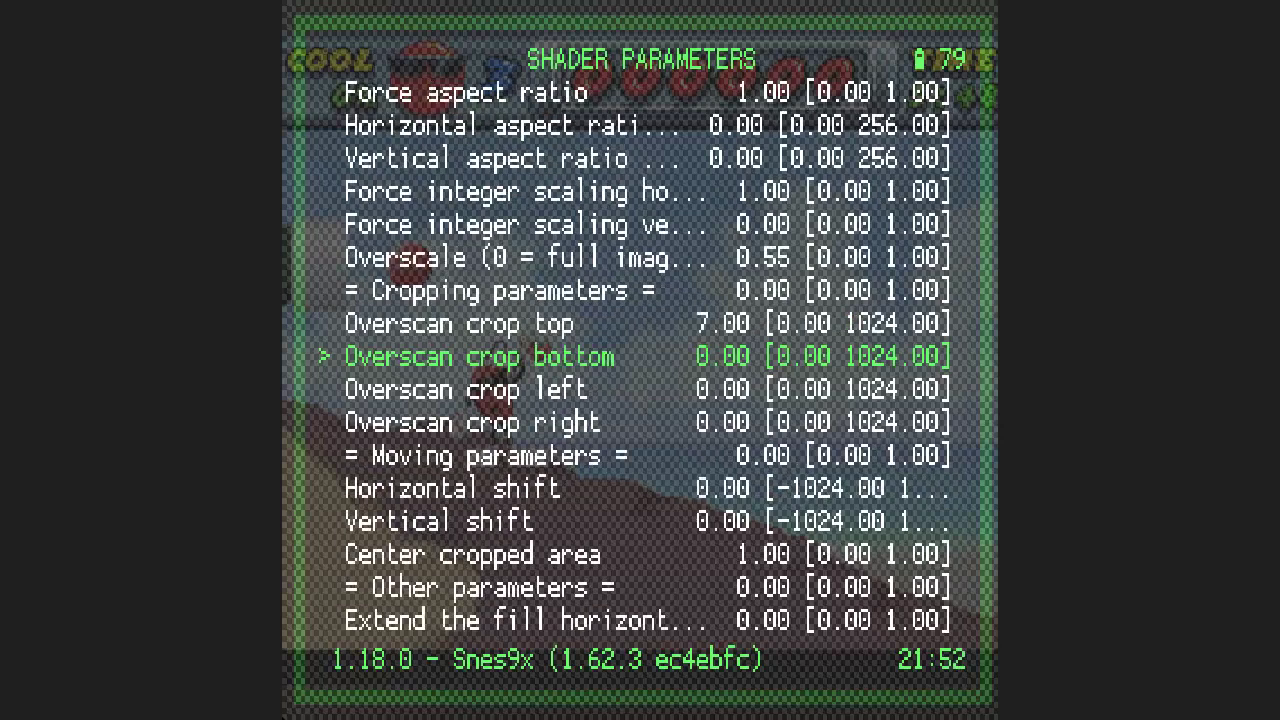
key(Right)
key(Right)
key(Right)
key(Right)
key(Right)
key(Right)
key(F1)
key(F1)
key(F1)
key(F1)
key(F1)
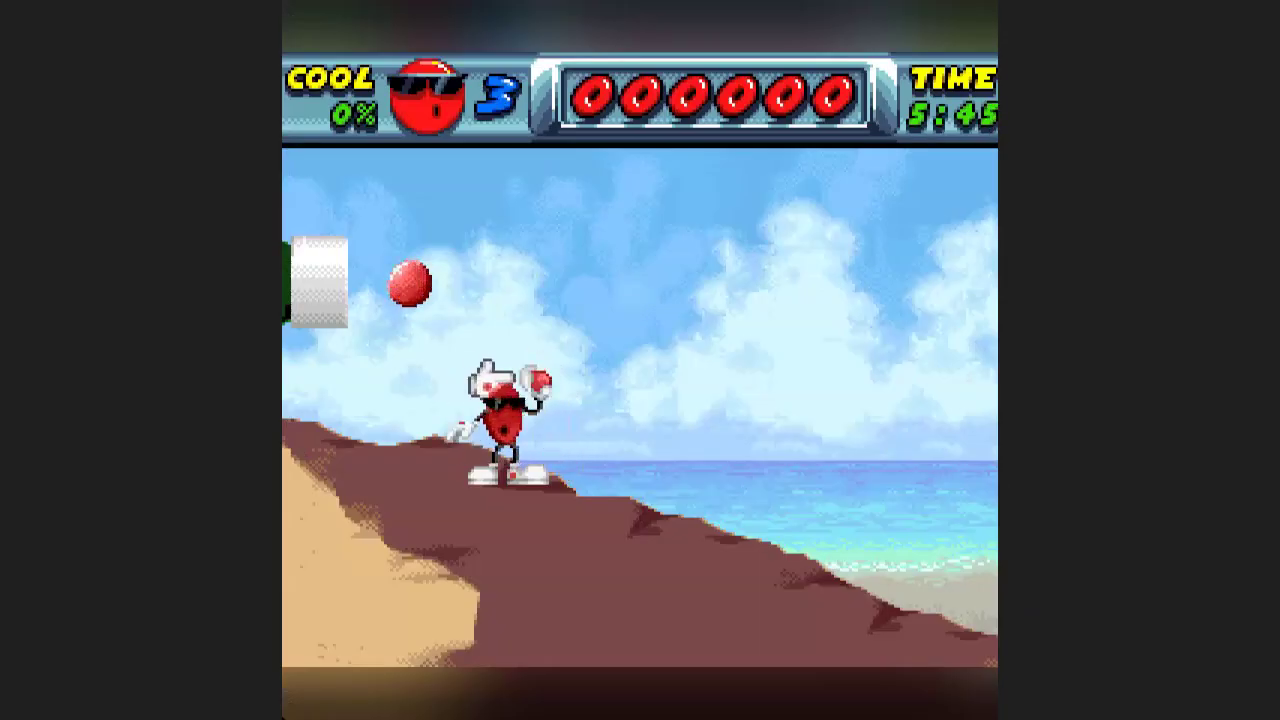
key(F1)
key(Up)
key(Down)
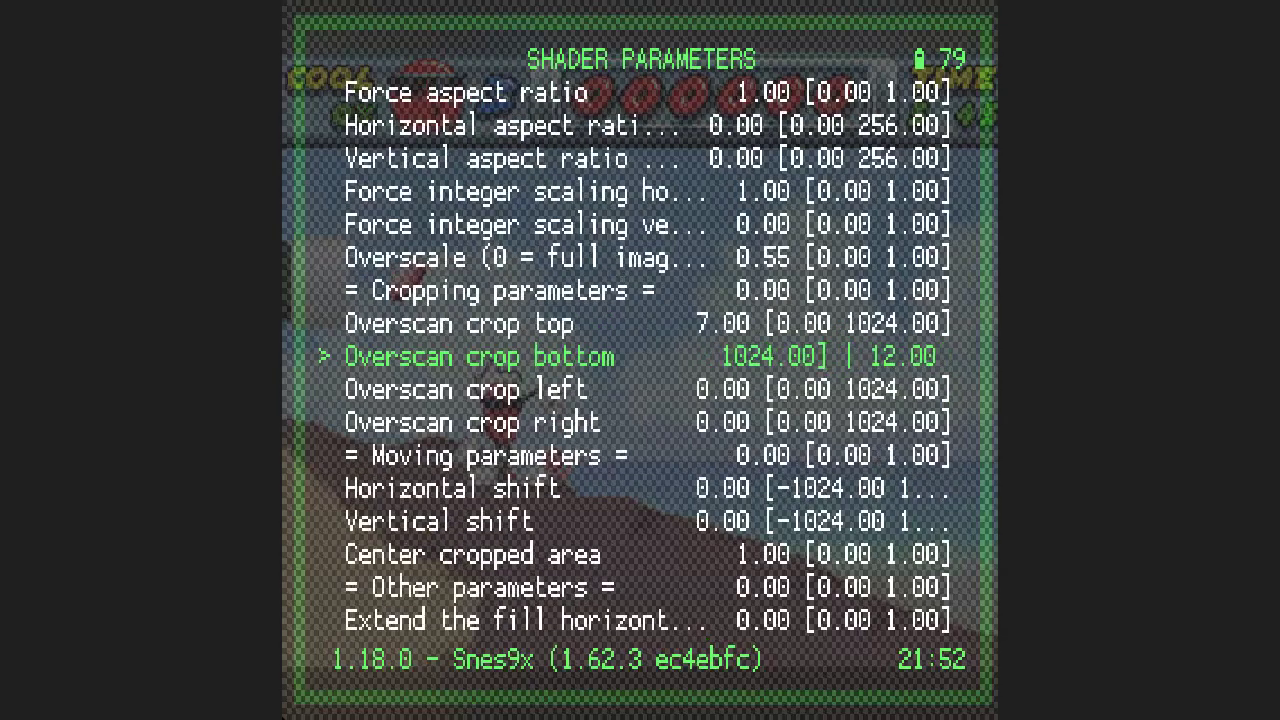
Step: Play through part of the beach level to examine the cropped picture and blurred borders in motion
key(F1)
key(Right)
key(z)
key(Right)
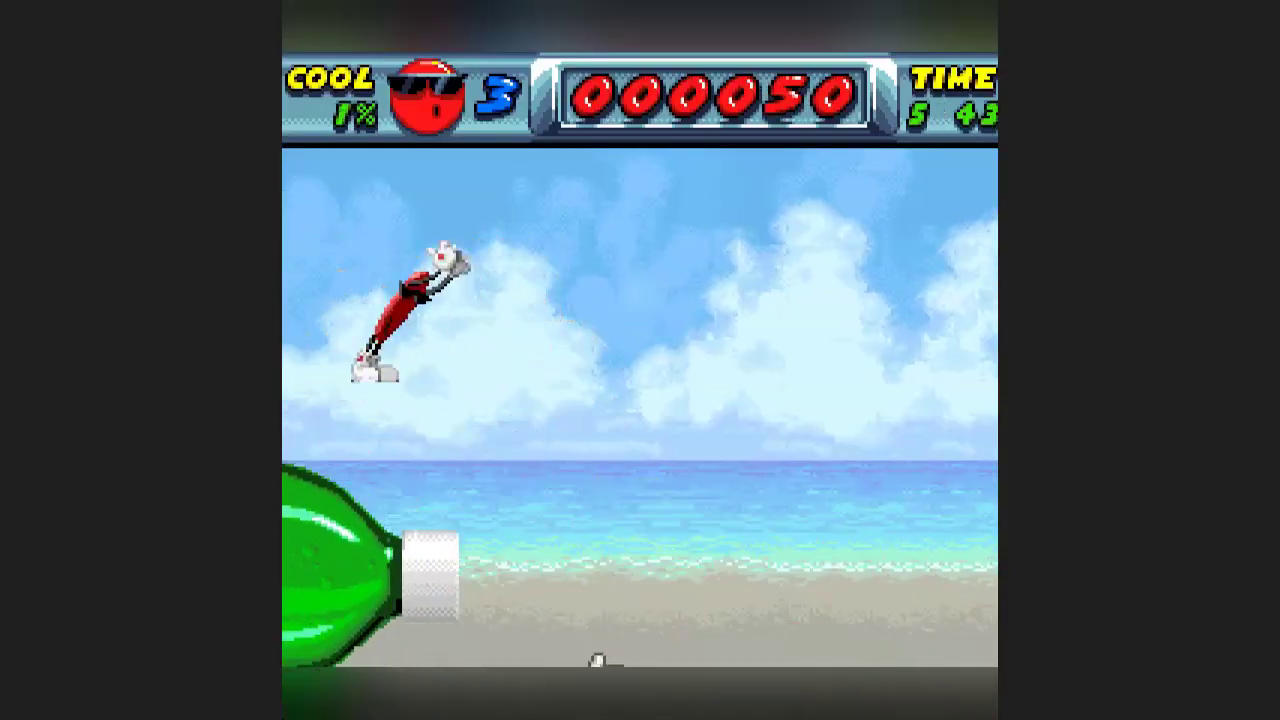
key(z)
key(Right)
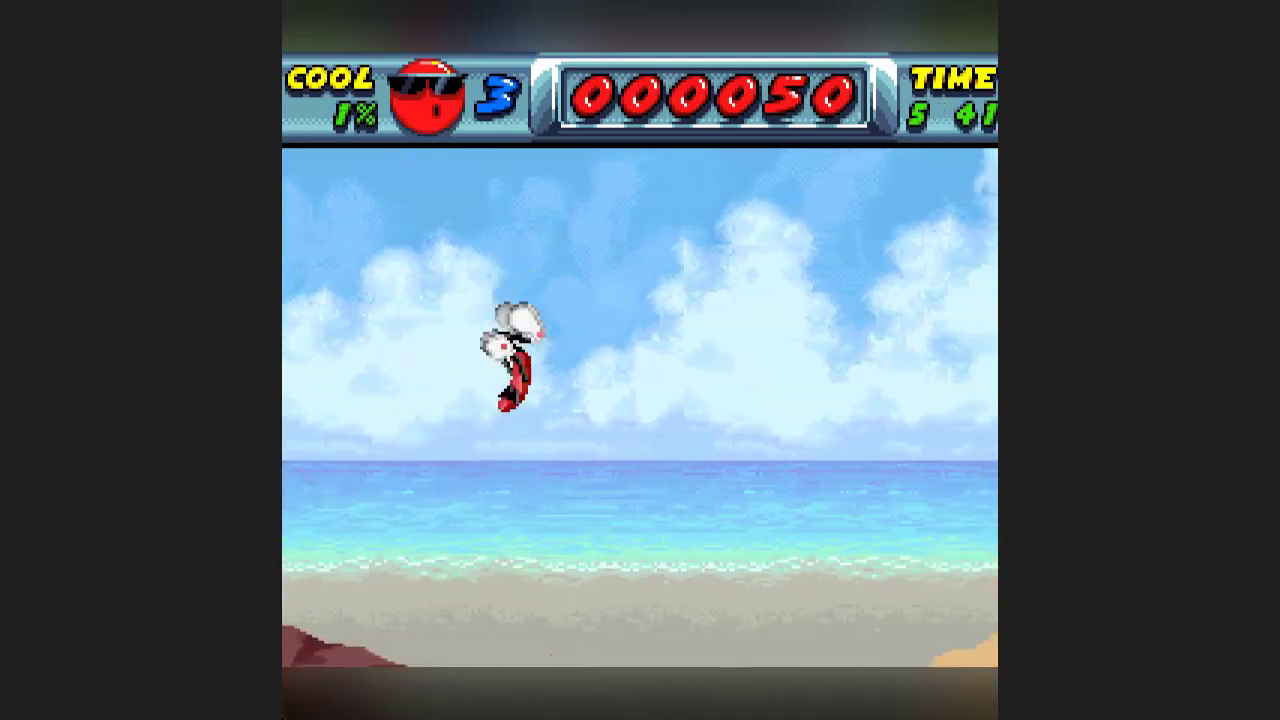
key(z)
key(Right)
key(z)
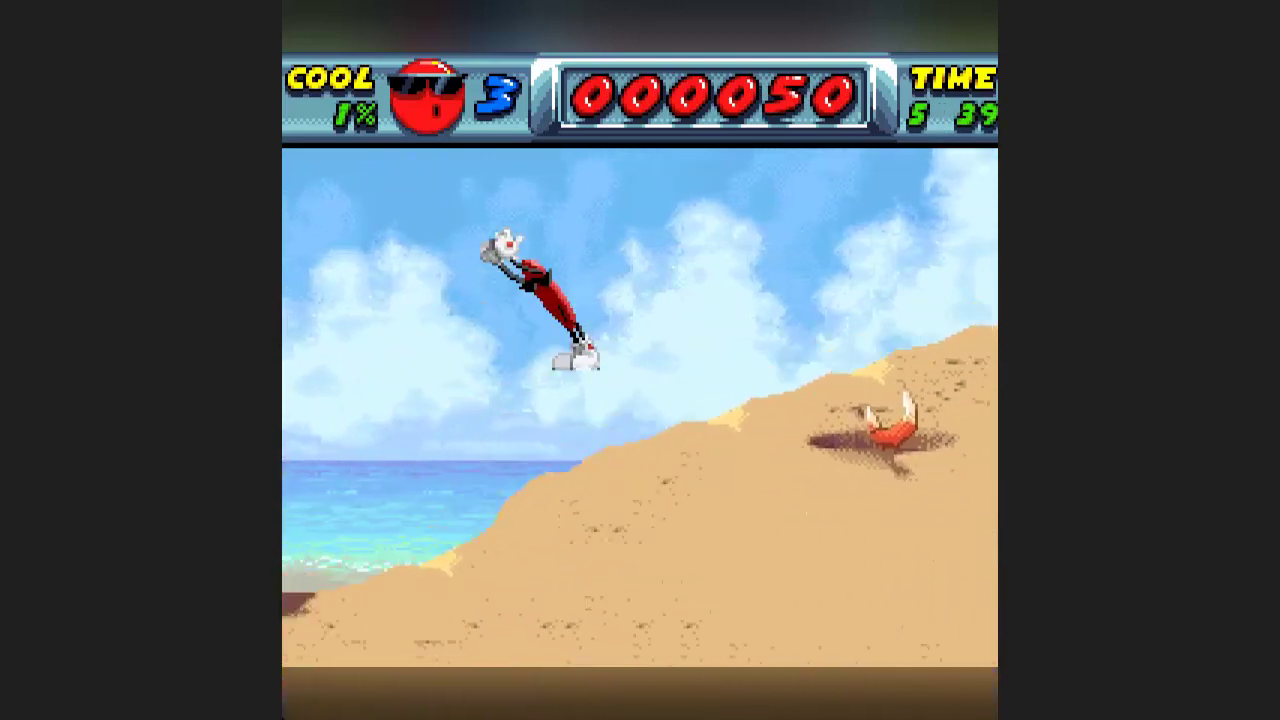
key(z)
key(Left)
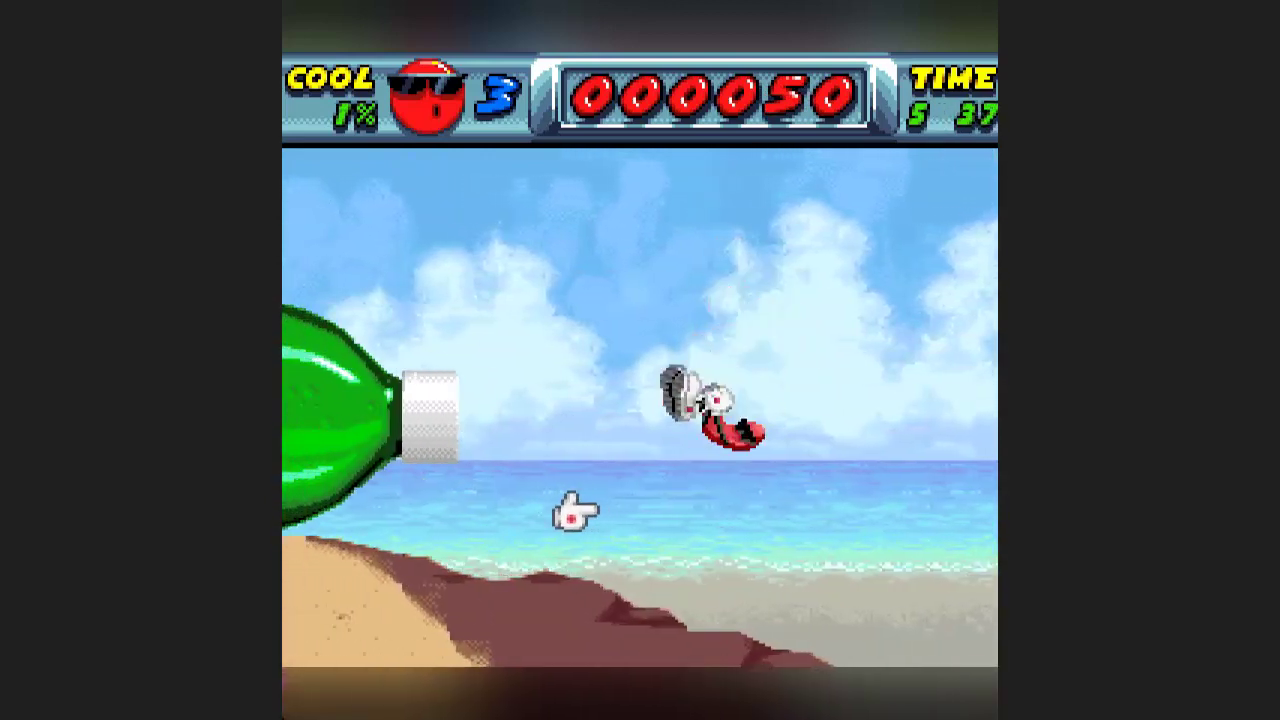
key(z)
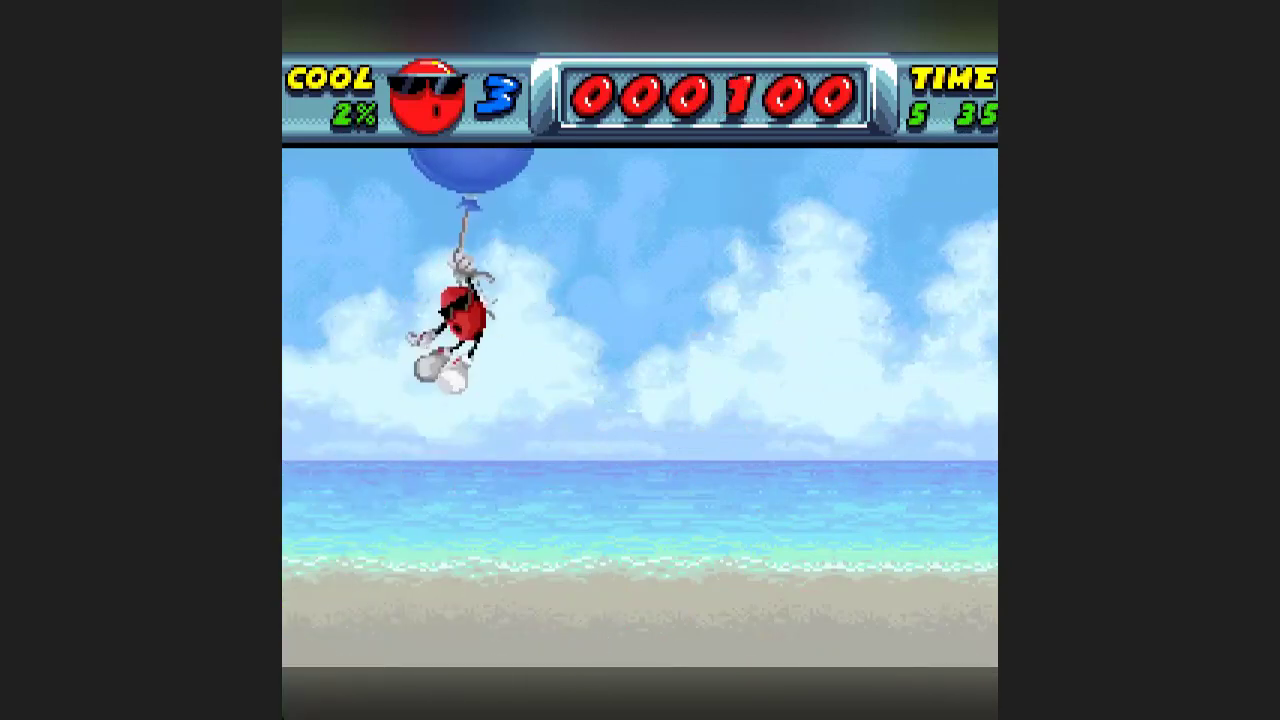
key(Right)
key(z)
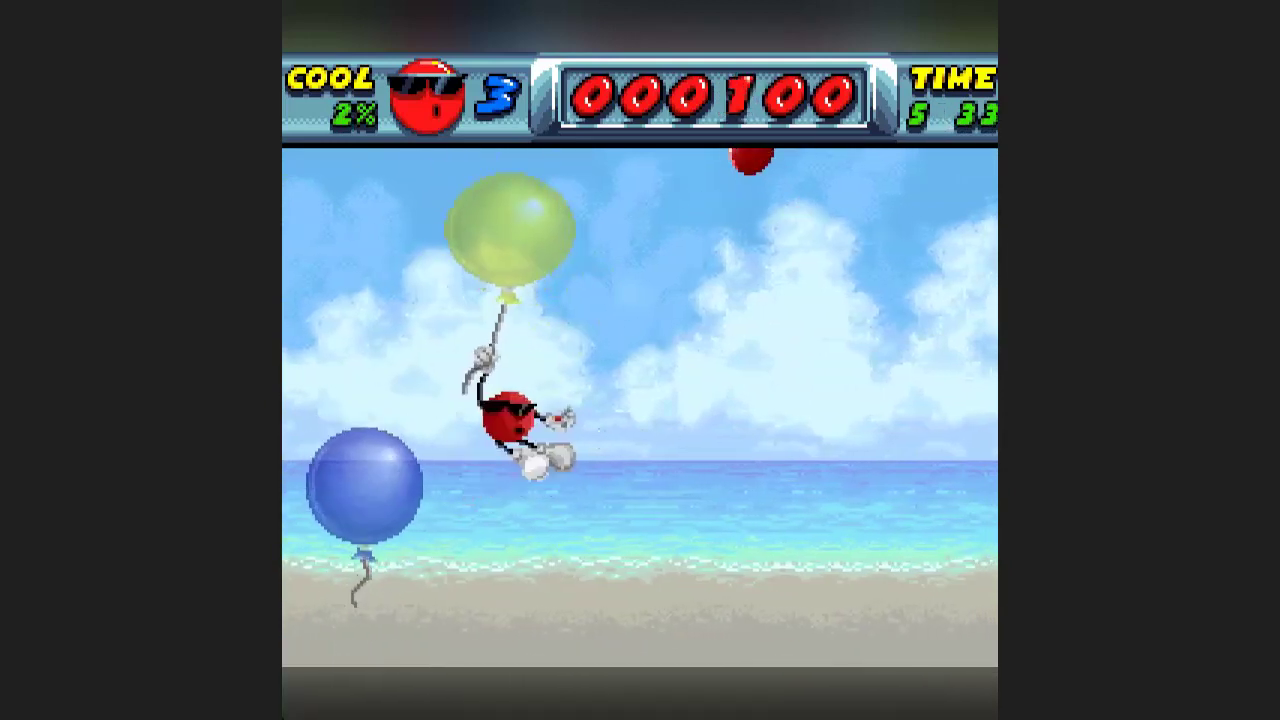
Step: Save the current shader settings as a game preset for Cool Spot
key(F1)
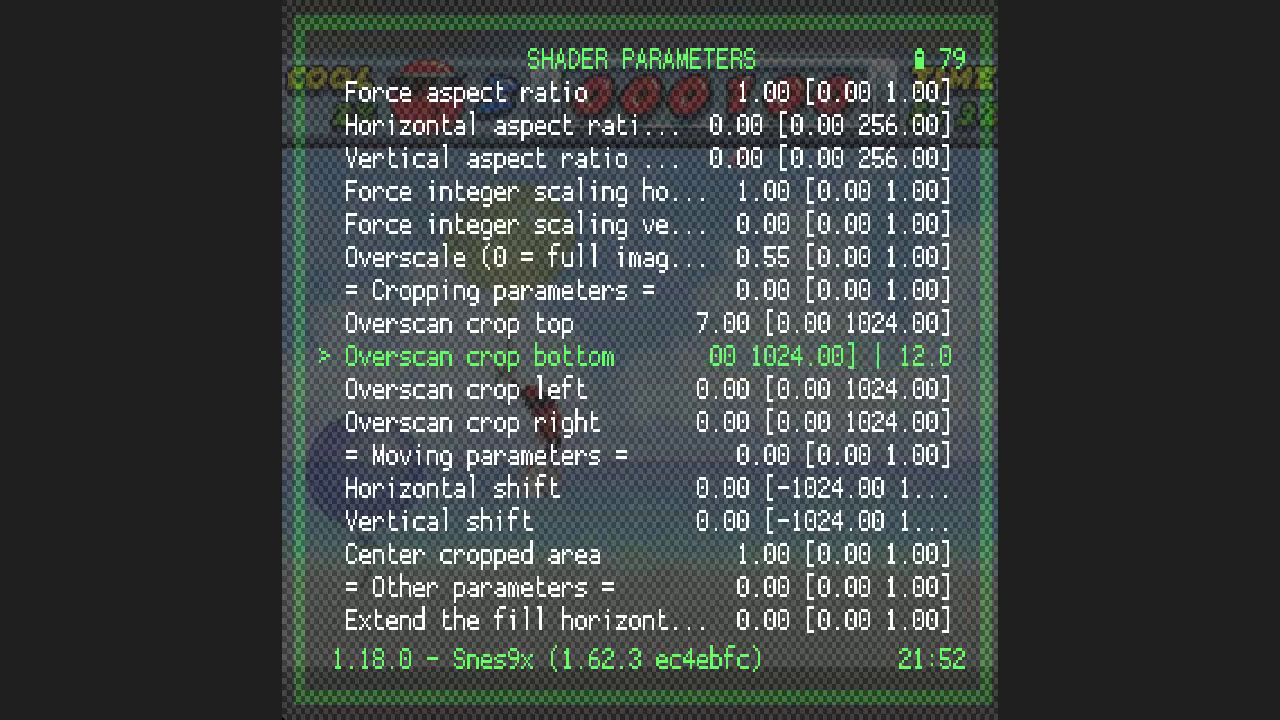
key(z)
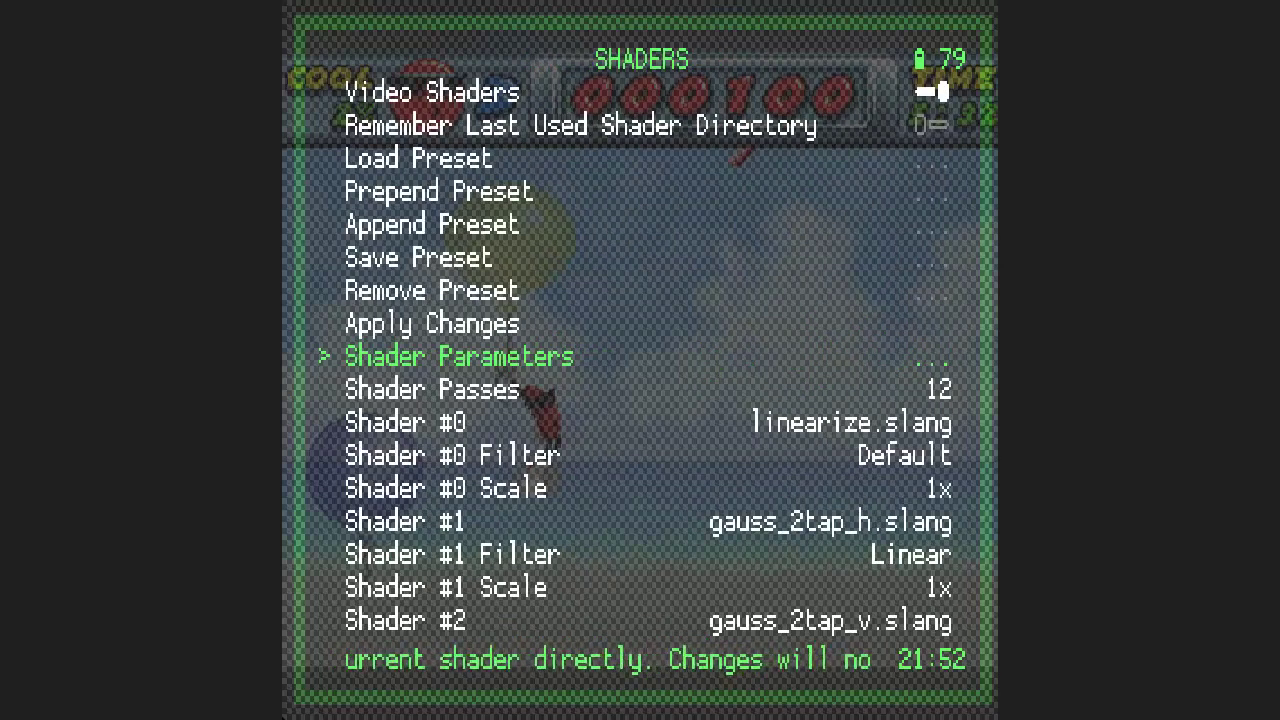
key(Up)
key(Up)
key(x)
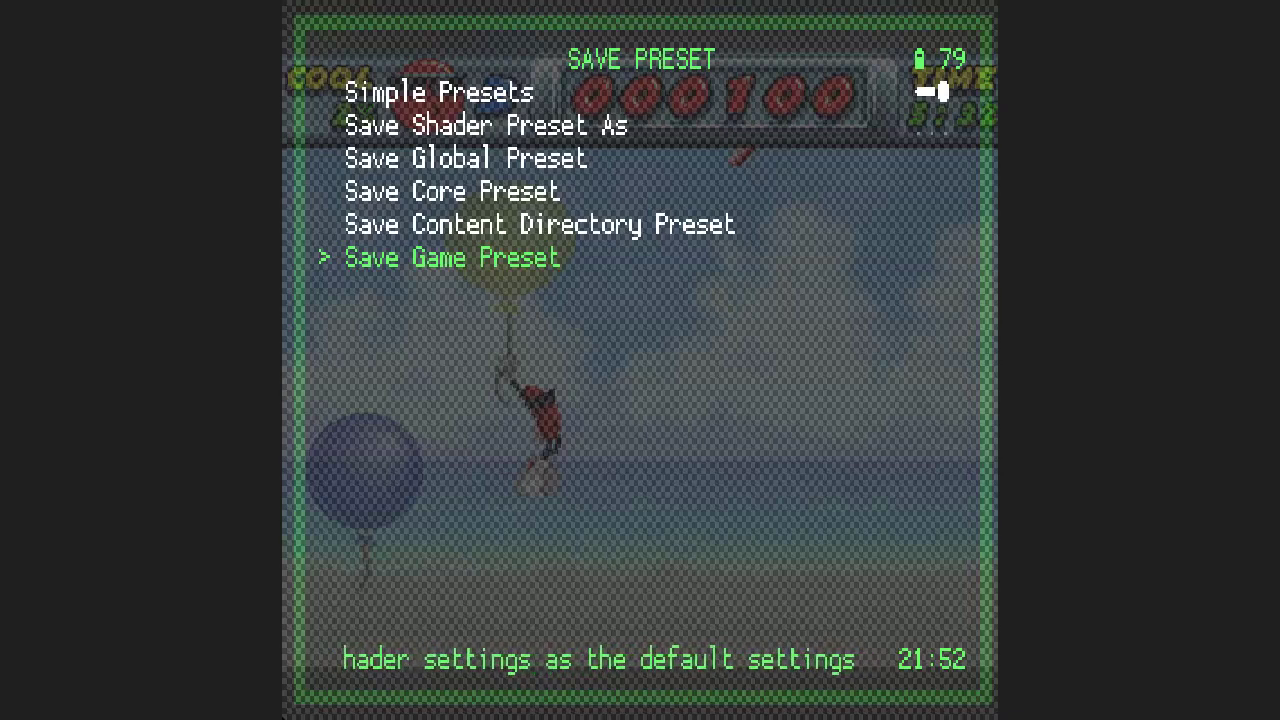
key(x)
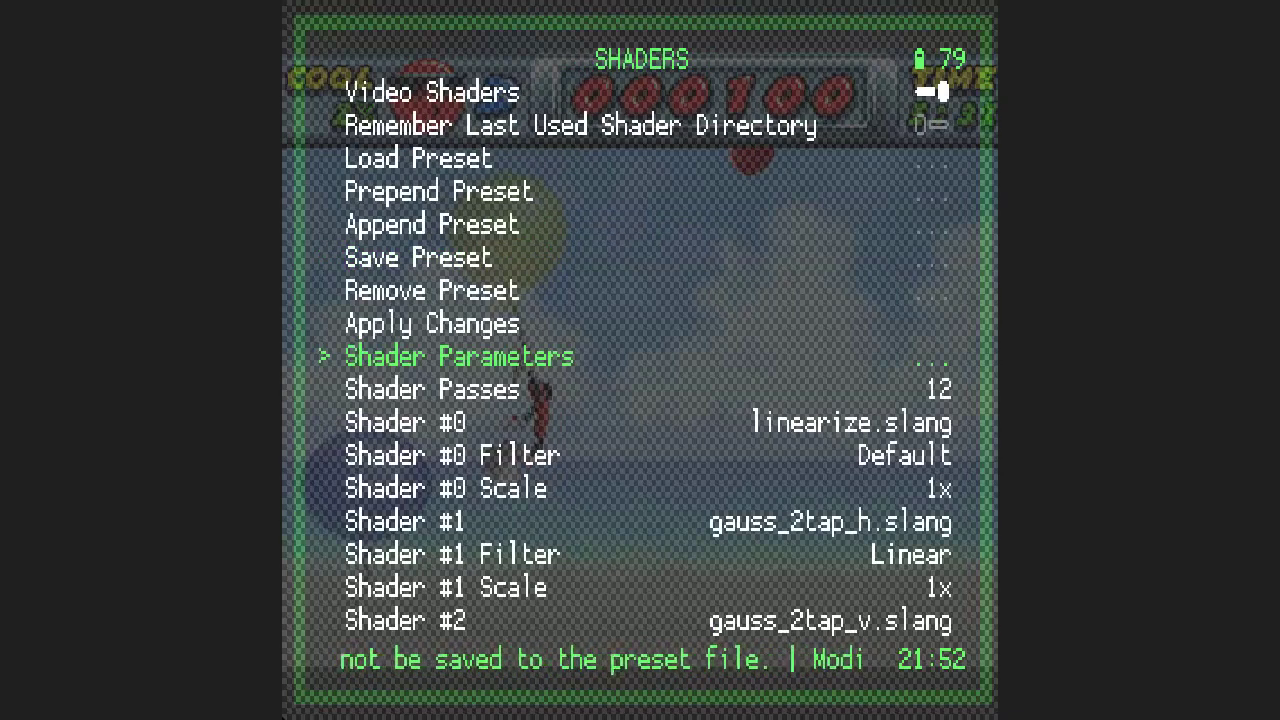
Step: Launch Golden Sun (UE) from the history of recently played games
key(Up)
key(Up)
key(Up)
key(Up)
key(Up)
key(Up)
key(Up)
key(Up)
key(Up)
key(Up)
key(Up)
key(Up)
key(Up)
key(Up)
key(Up)
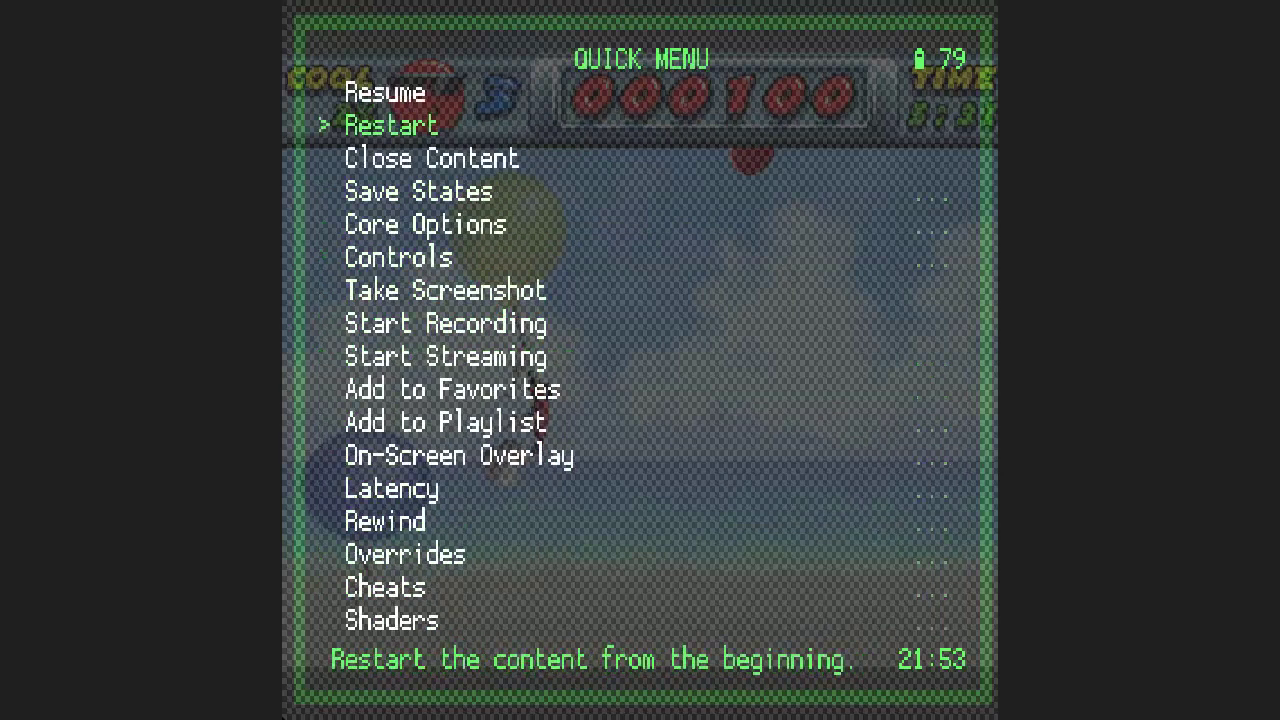
key(BackSpace)
key(Return)
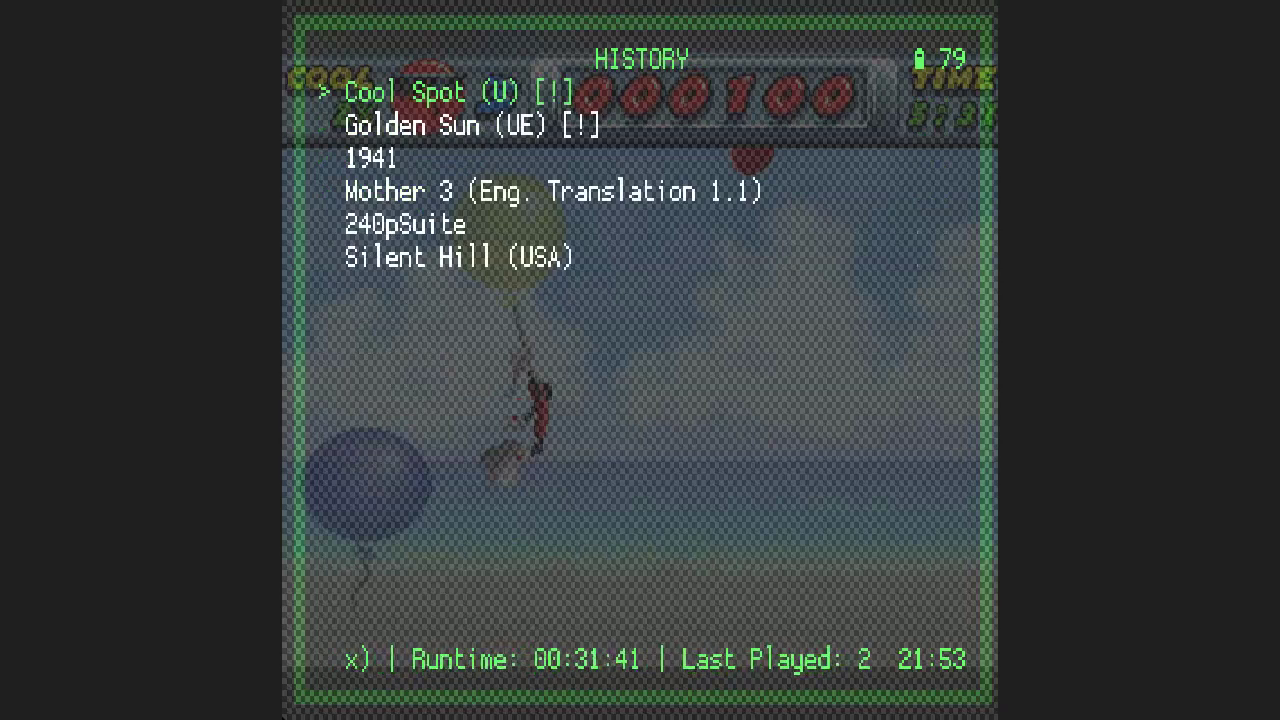
key(Return)
key(Return)
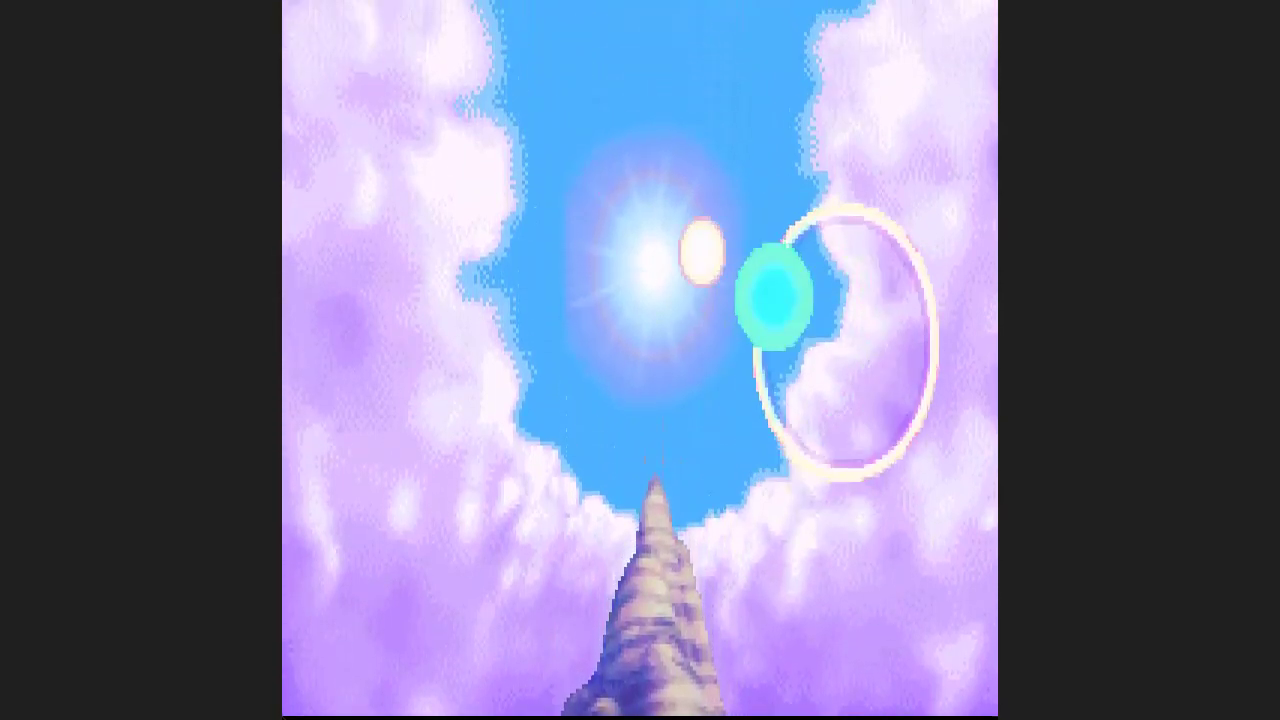
Step: Open the shader preset browser for Golden Sun and go to the border folder of the slang shaders
key(F1)
key(Up)
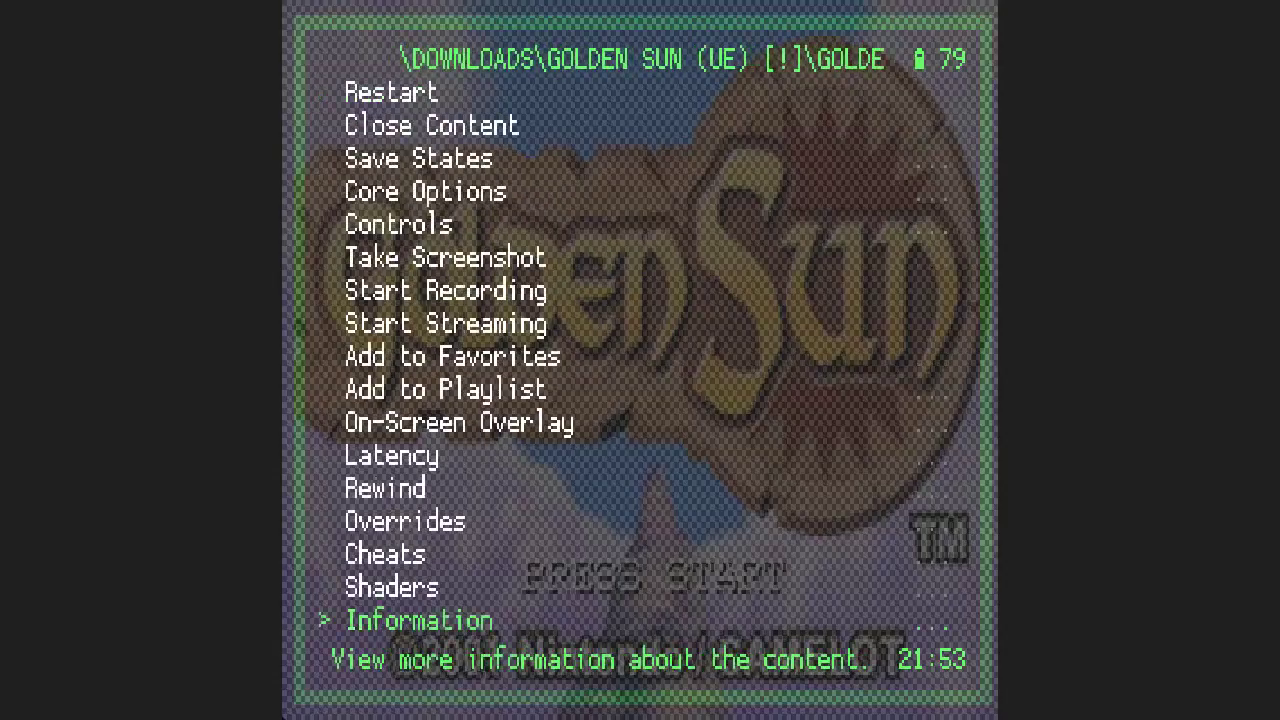
key(Up)
key(Return)
key(Down)
key(Down)
key(Return)
key(Down)
key(Down)
key(Down)
key(Down)
key(Down)
key(Down)
key(Down)
key(Down)
key(Return)
key(Down)
key(Down)
key(Down)
key(Down)
key(Down)
key(Down)
key(Return)
Step: Load the blur_fill_stronger_blur.slangp preset and check the blurred borders around the game picture
key(Down)
key(Down)
key(Down)
key(Down)
key(Down)
key(Down)
key(Down)
key(Down)
key(Down)
key(Down)
key(Down)
key(Down)
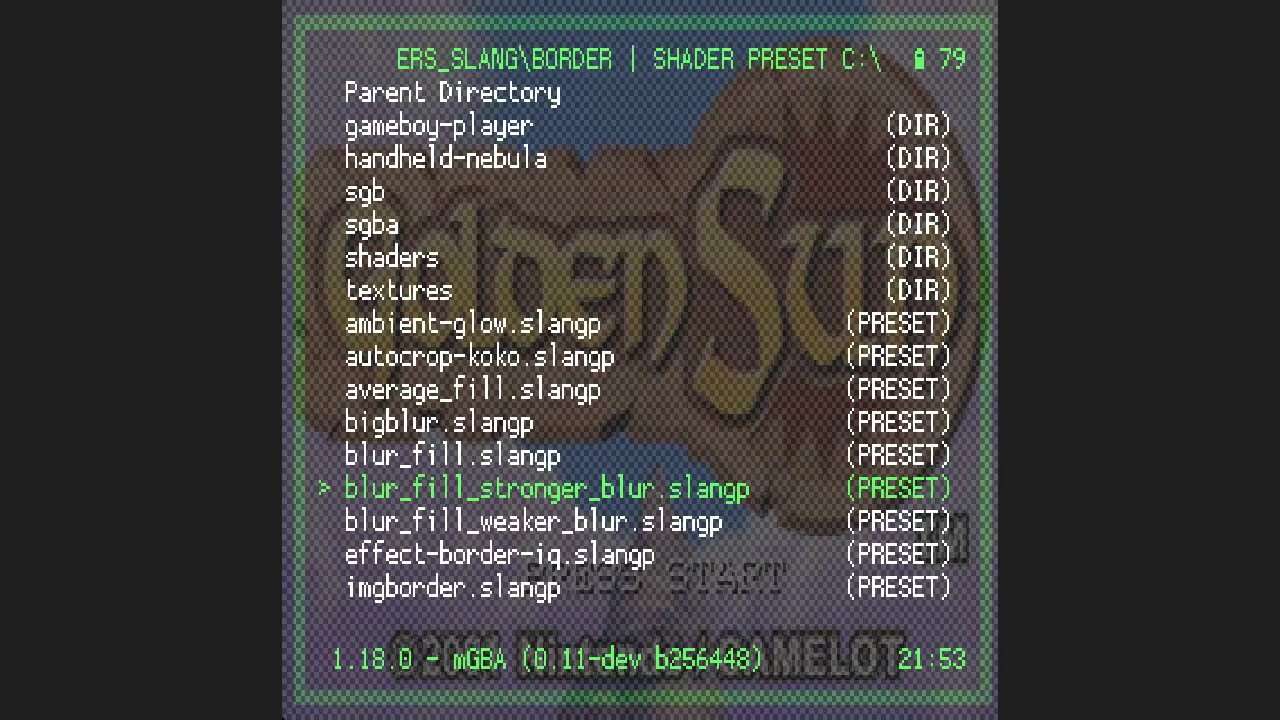
key(Return)
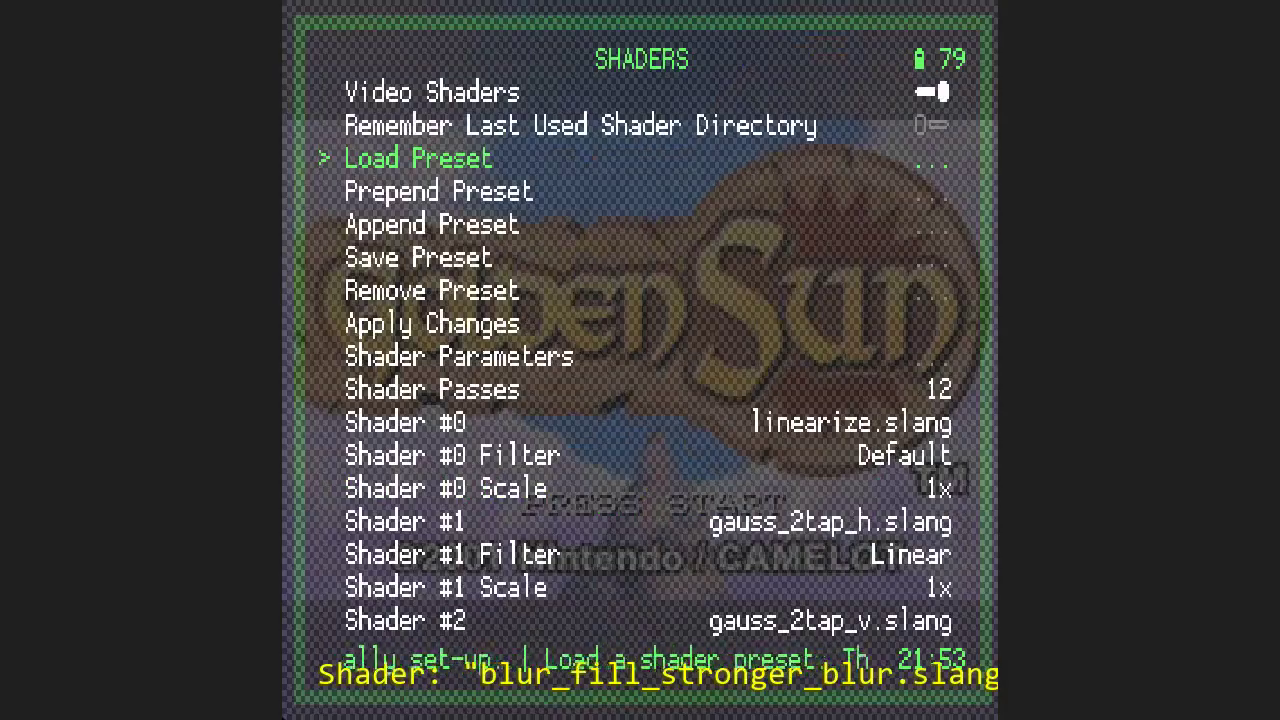
key(F1)
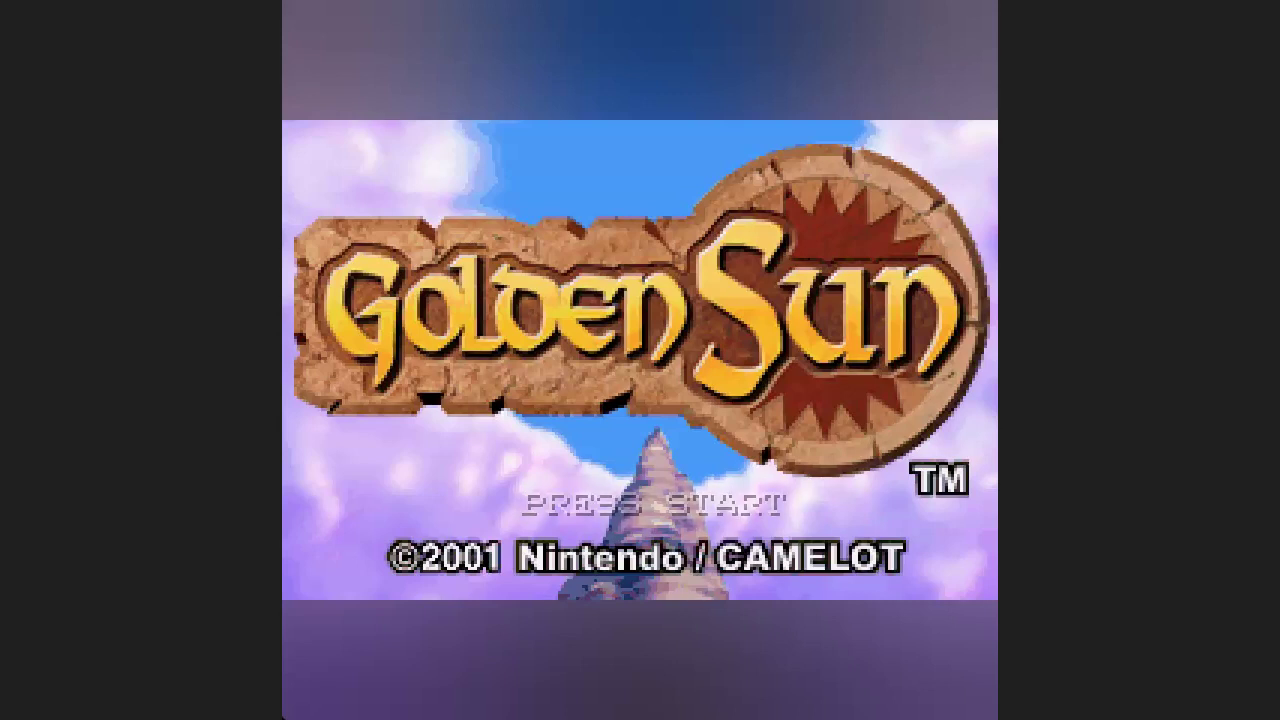
Step: Open the shader parameters and go to Vertical shift under the moving parameters
key(F1)
key(Down)
key(Down)
key(Down)
key(Down)
key(Down)
key(Down)
key(Return)
key(Down)
key(Down)
key(Down)
key(Down)
key(Down)
key(Down)
key(Down)
key(Down)
key(Down)
key(Down)
key(Down)
key(Down)
key(Down)
key(Down)
key(Down)
key(Down)
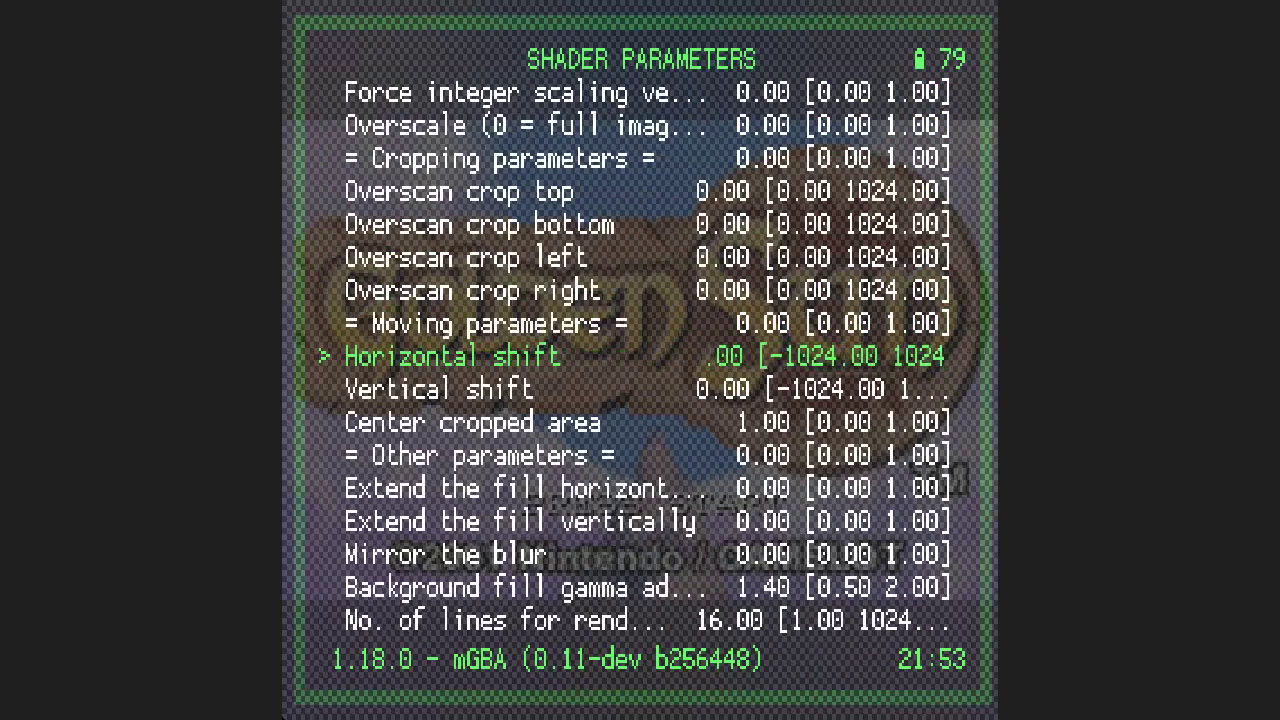
key(Down)
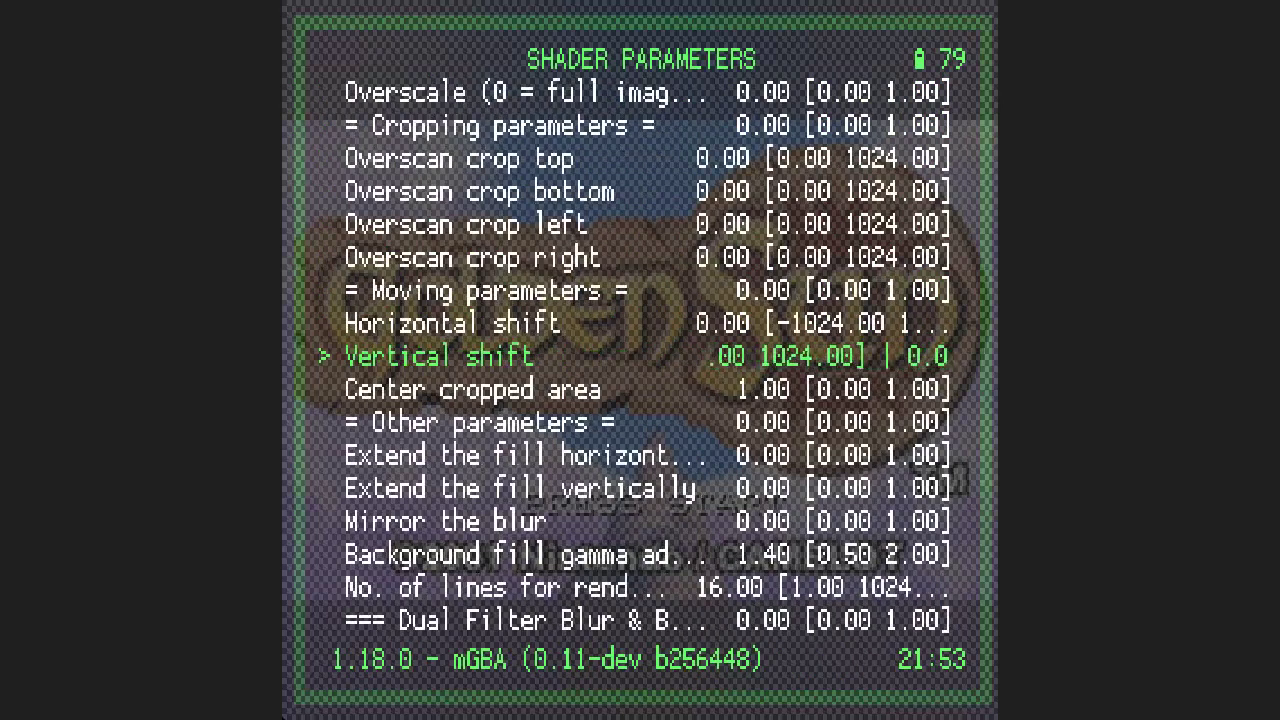
Step: Try moving the game picture down with a Vertical shift of 5.50
key(Left)
key(Left)
key(Left)
key(Right)
key(Right)
key(Right)
key(Right)
key(Right)
key(Right)
key(Right)
key(Right)
key(Right)
key(Right)
key(Right)
key(Right)
key(Right)
key(Right)
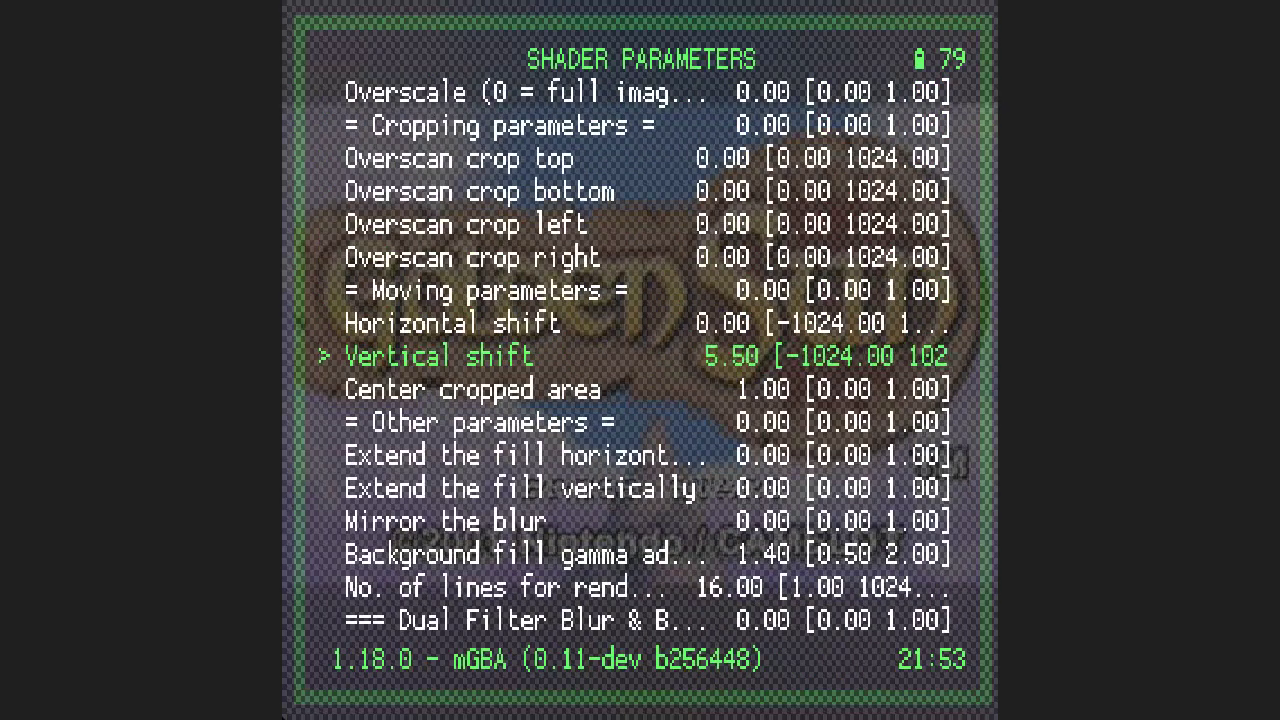
Step: Try different Vertical shift values in both directions and check the picture's position in the game
key(Left)
key(Left)
key(Left)
key(Left)
key(Left)
key(Left)
key(Left)
key(Left)
key(Left)
key(Left)
key(Left)
key(Left)
key(Left)
key(Left)
key(Left)
key(Left)
key(Left)
key(Left)
key(Left)
key(Left)
key(Right)
key(Right)
key(Right)
key(Right)
key(Right)
key(Right)
key(Right)
key(Right)
key(Right)
key(Right)
key(Right)
key(Right)
key(Right)
key(Right)
key(Right)
key(Right)
key(Right)
key(Right)
key(Right)
key(Right)
key(Left)
key(Left)
key(Left)
key(Left)
key(Left)
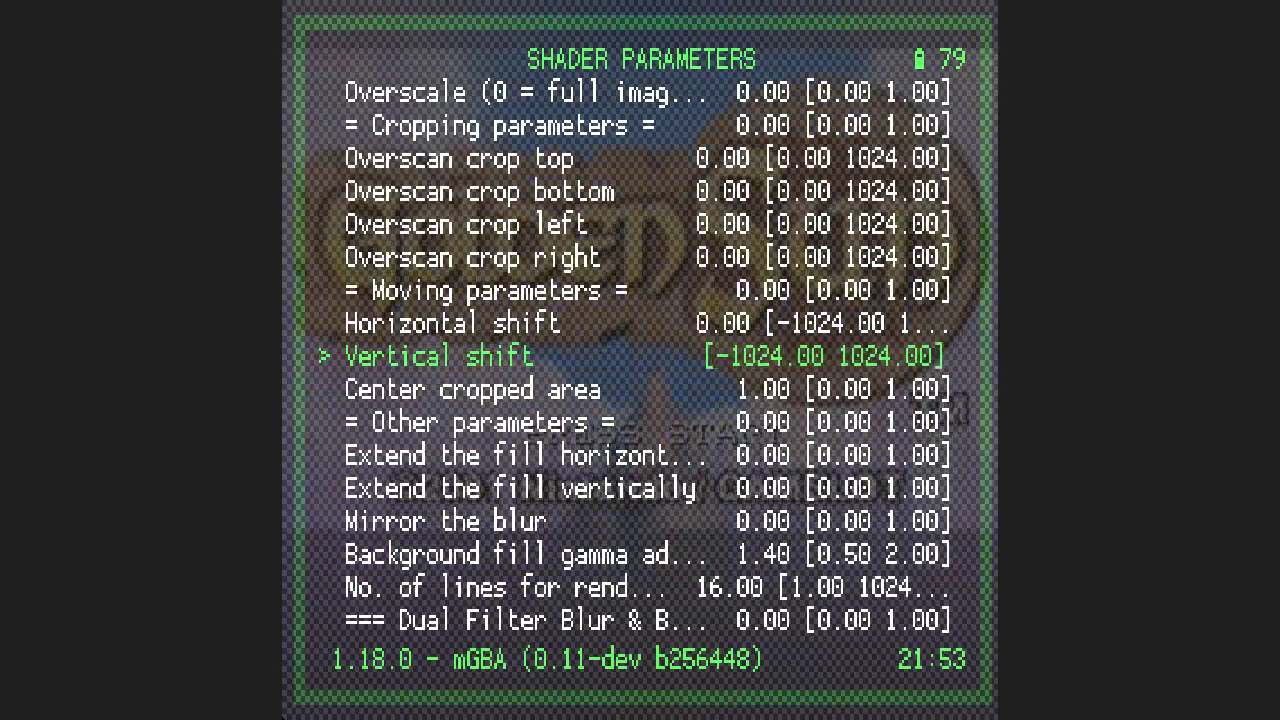
key(F1)
key(F1)
Step: Lower the Vertical shift beyond -32 until the game picture nearly reaches the upper screen edge, checking it in the game
key(Left)
key(Left)
key(Left)
key(Left)
key(Left)
key(Left)
key(Left)
key(Left)
key(Left)
key(Left)
key(Left)
key(Left)
key(Left)
key(Left)
key(Left)
key(Left)
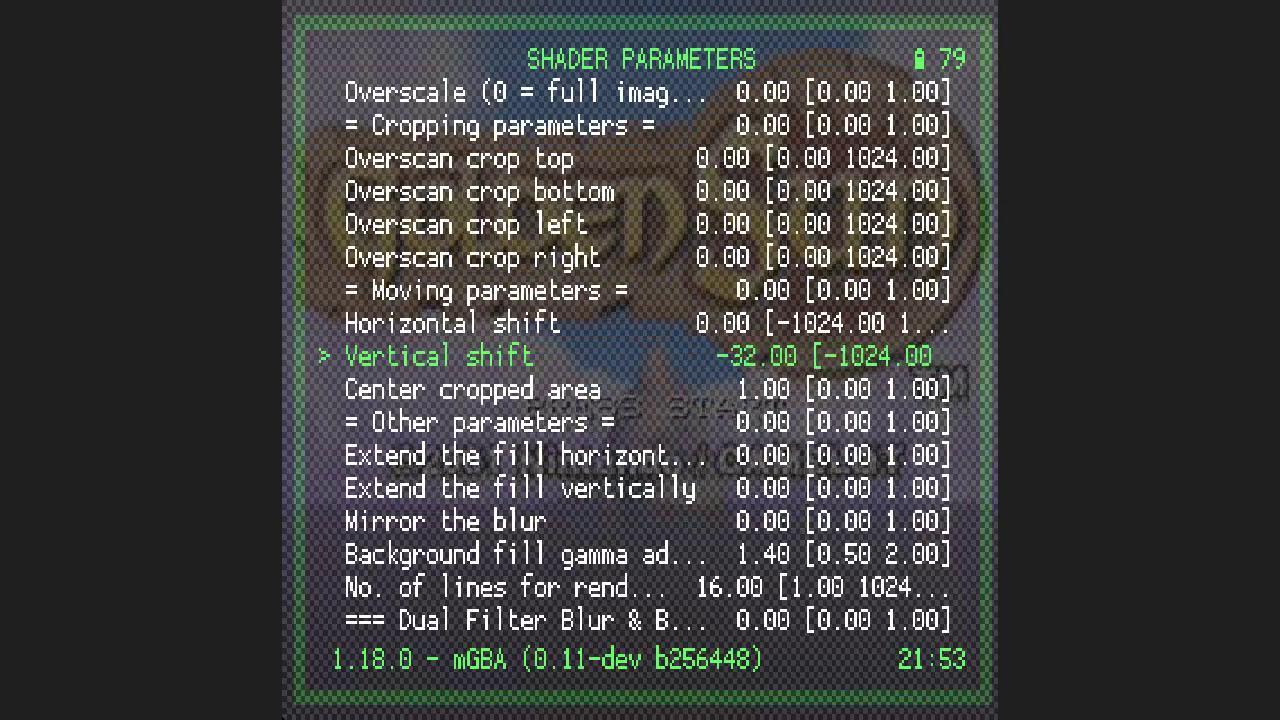
key(Right)
key(Right)
key(Right)
key(Right)
key(Right)
key(Right)
key(Right)
key(Right)
key(Right)
key(Right)
key(F1)
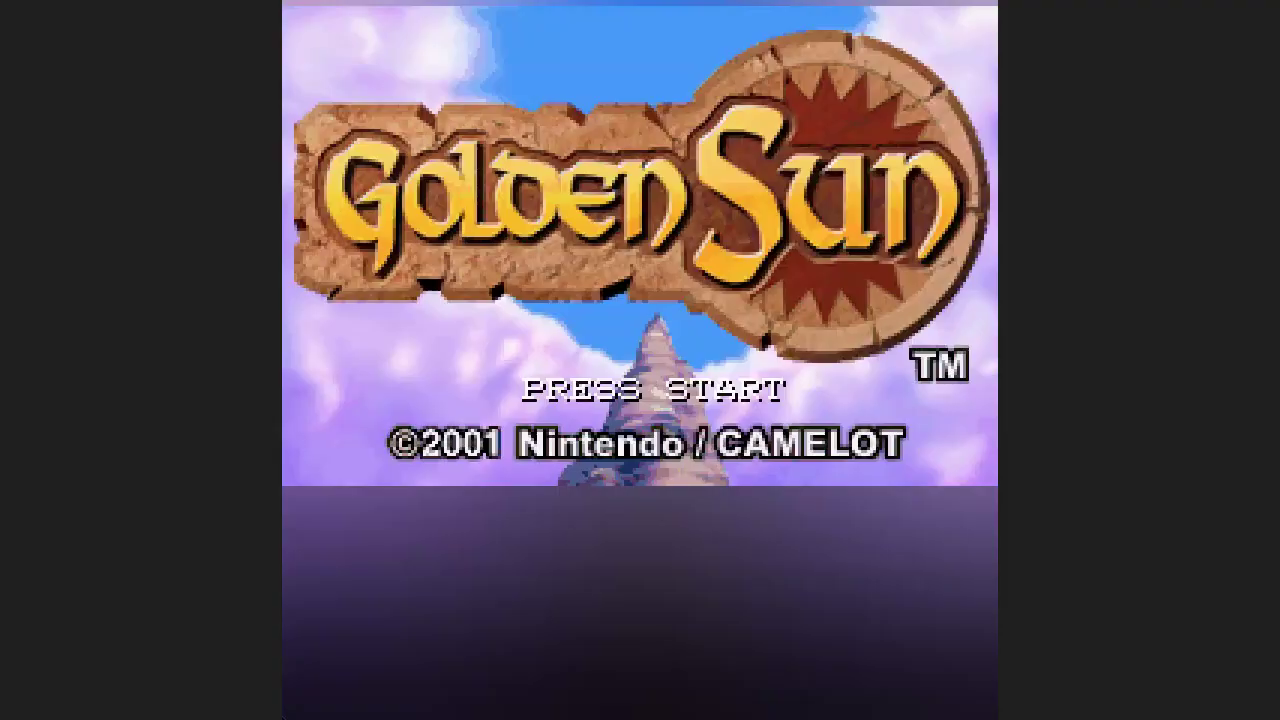
Step: Set the Vertical shift to -40 so the game picture sits flush with the upper edge, and check it in the game
key(F1)
key(Left)
key(Left)
key(Left)
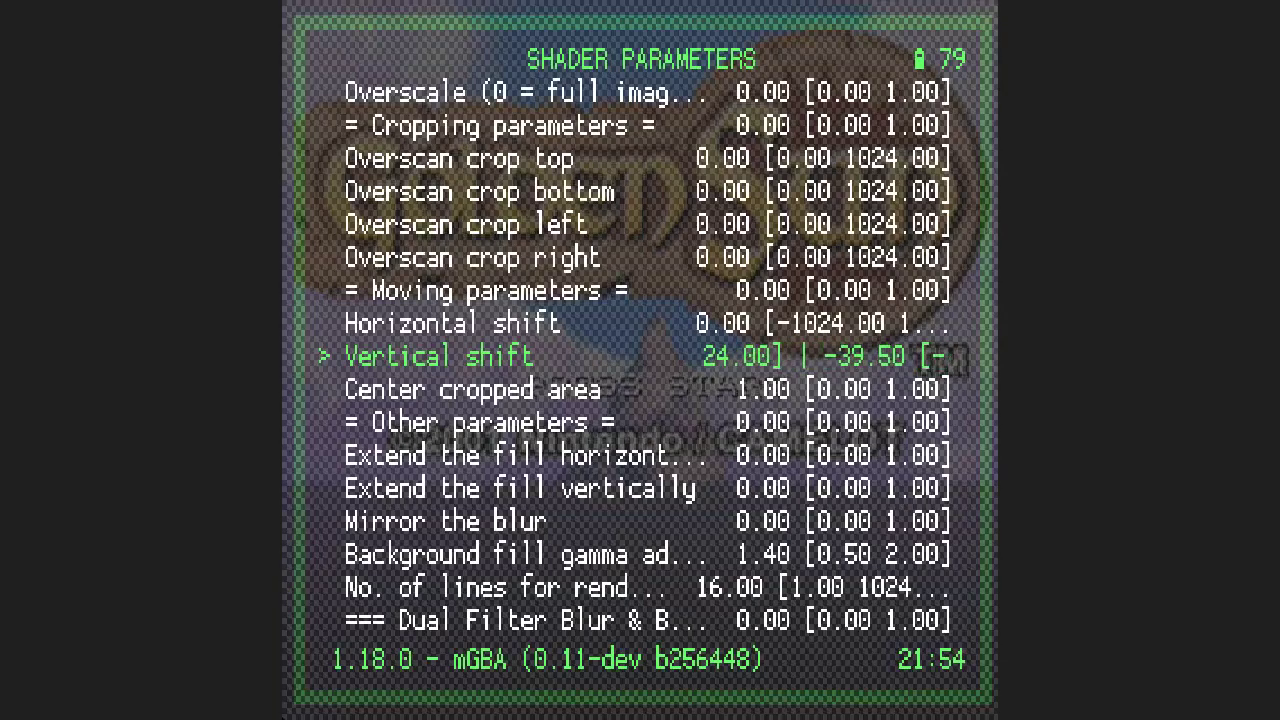
key(F1)
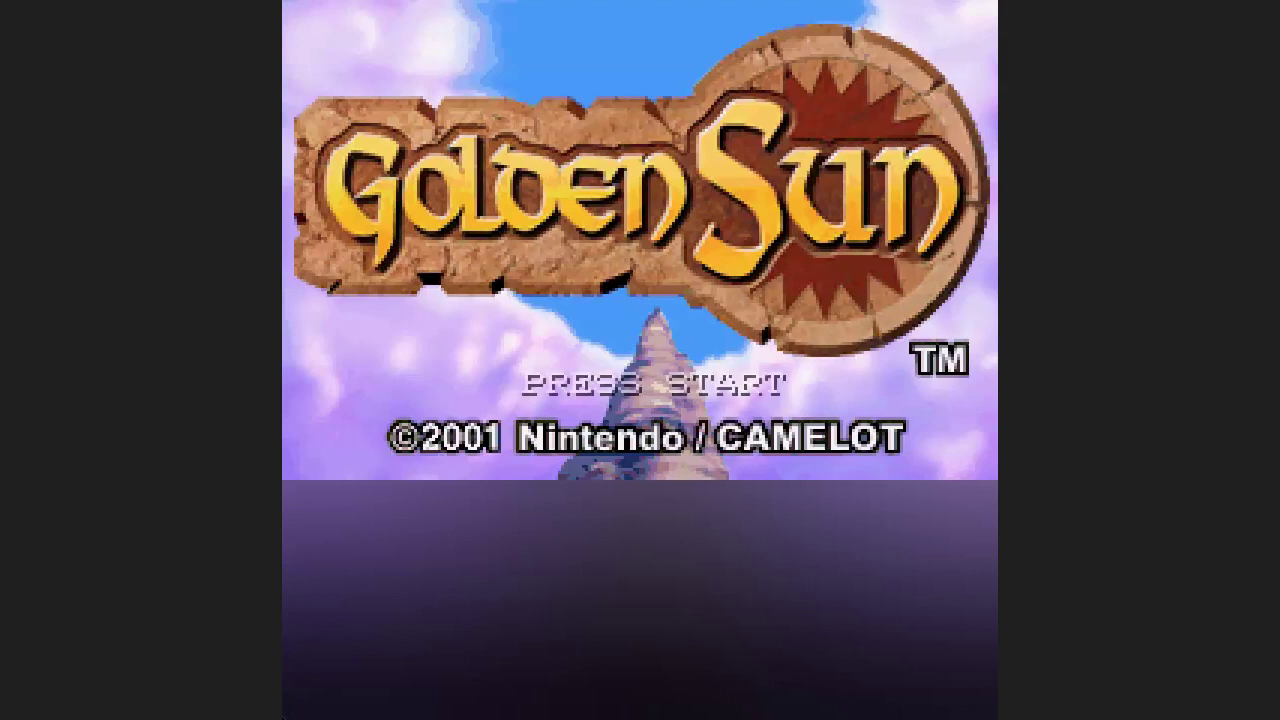
key(F1)
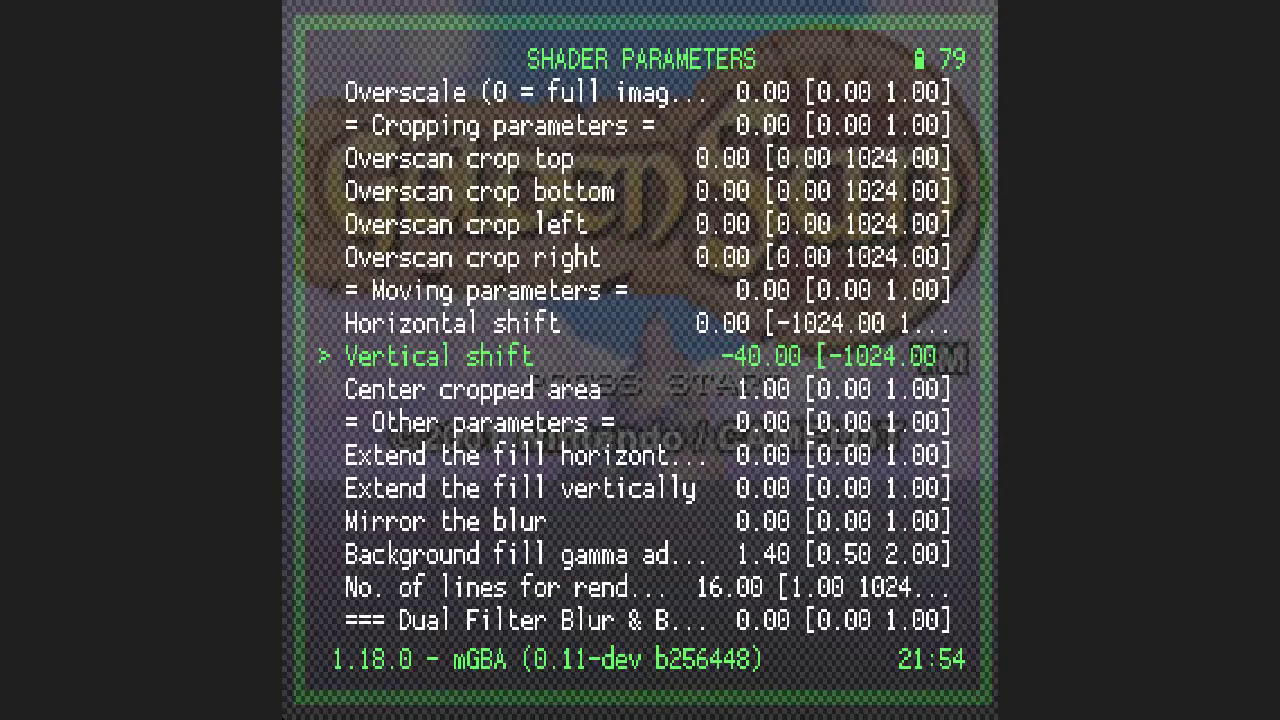
Step: Try extending the background fill vertically by setting that parameter to 1.00, and check the fill in the game
key(Down)
key(Down)
key(Down)
key(Down)
key(Down)
key(Down)
key(Down)
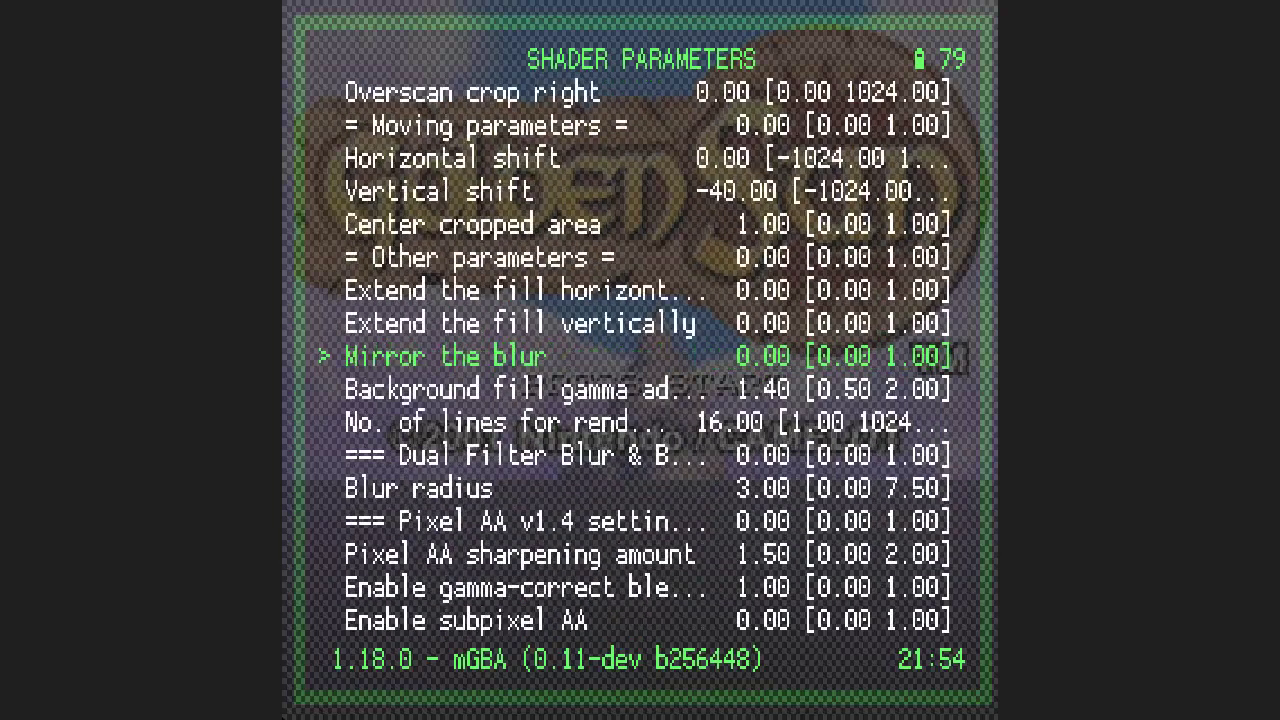
key(Up)
key(Up)
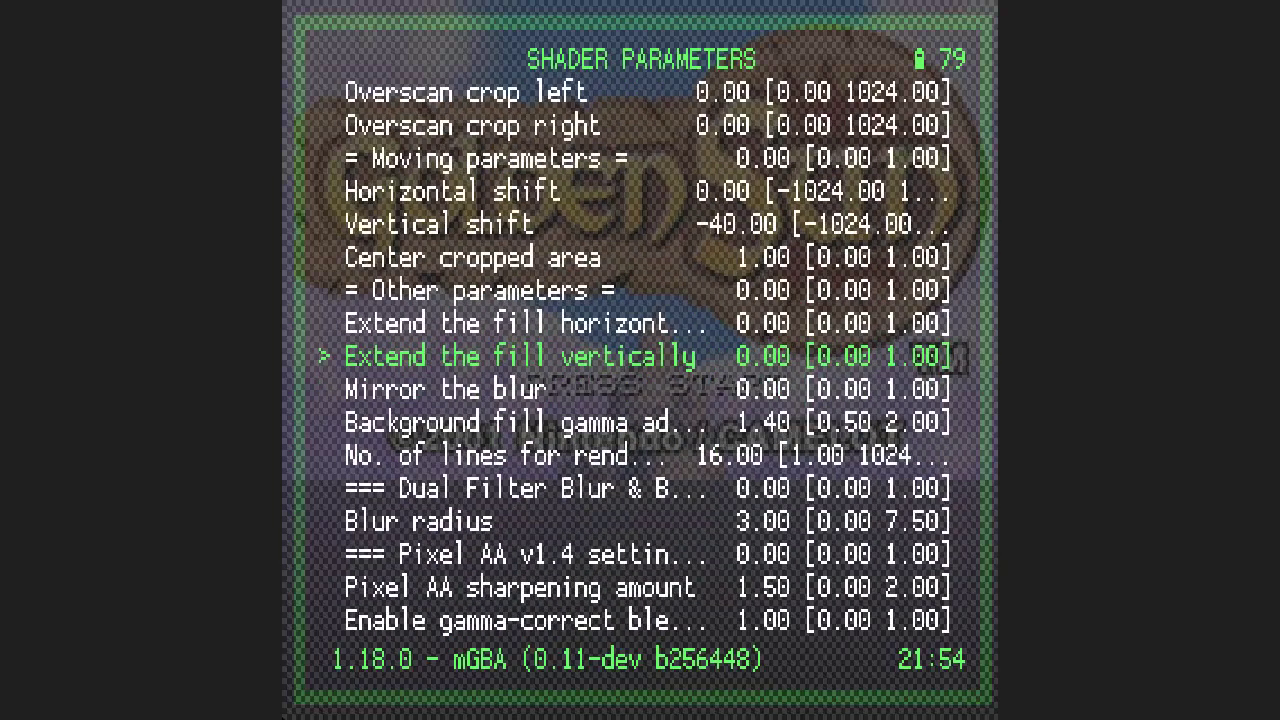
key(Up)
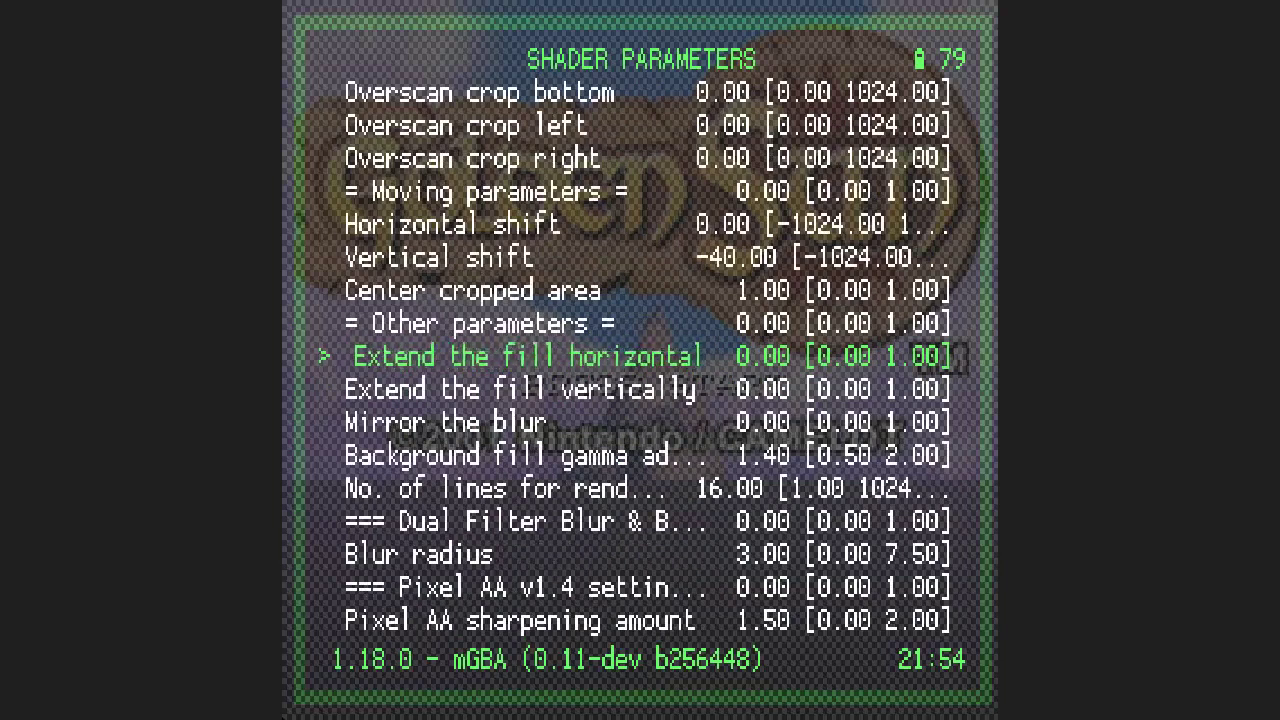
key(Down)
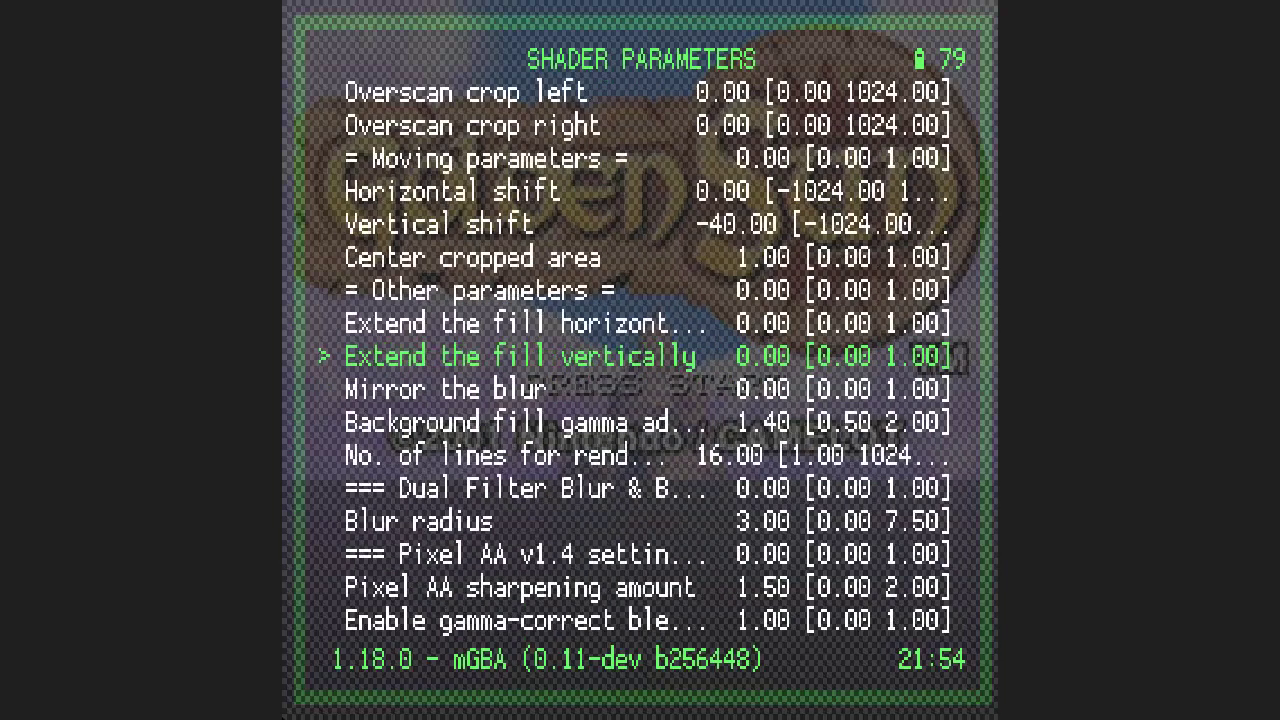
key(Right)
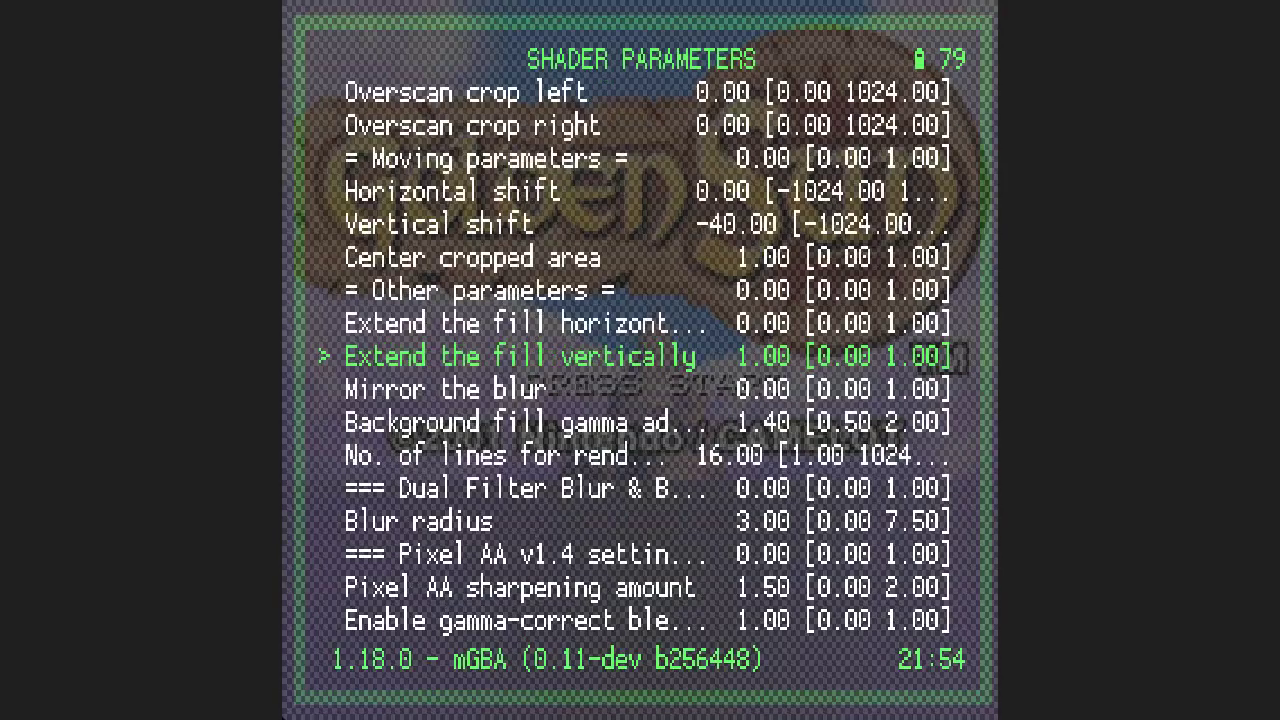
key(F1)
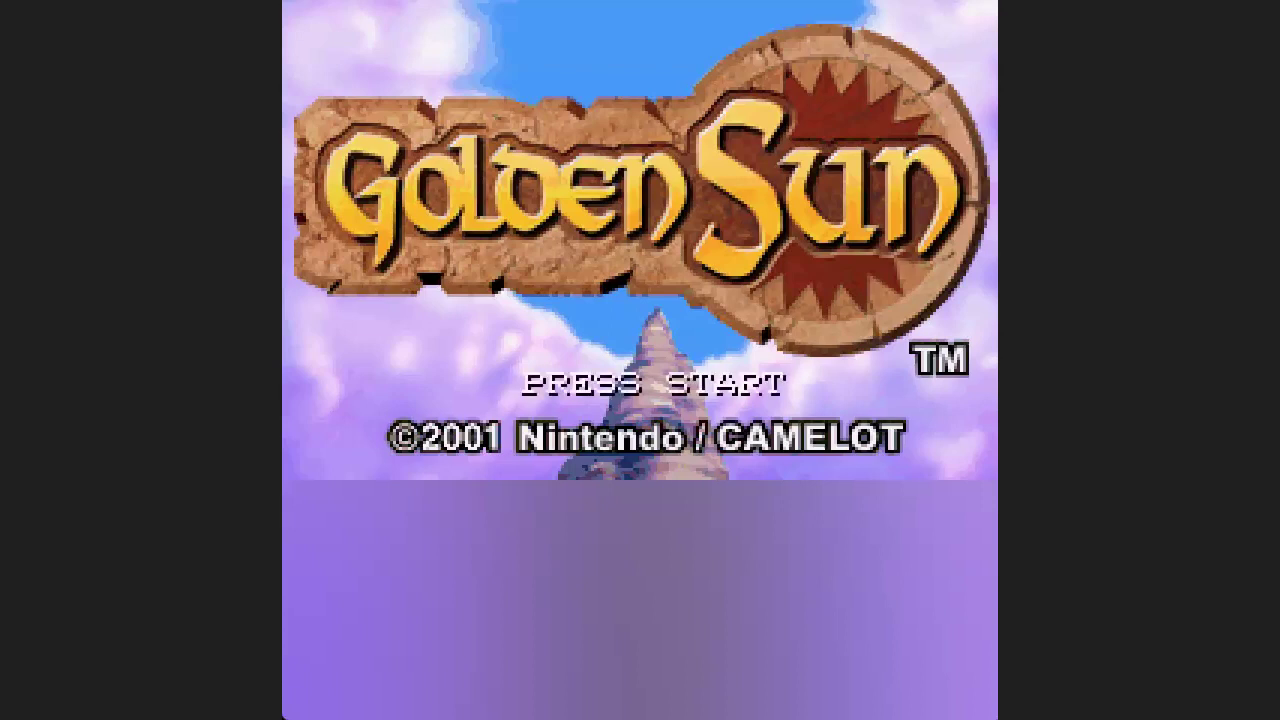
Step: Set Extend the fill vertically back to 0.00 and compare the fill below the picture in the game
key(F1)
key(F1)
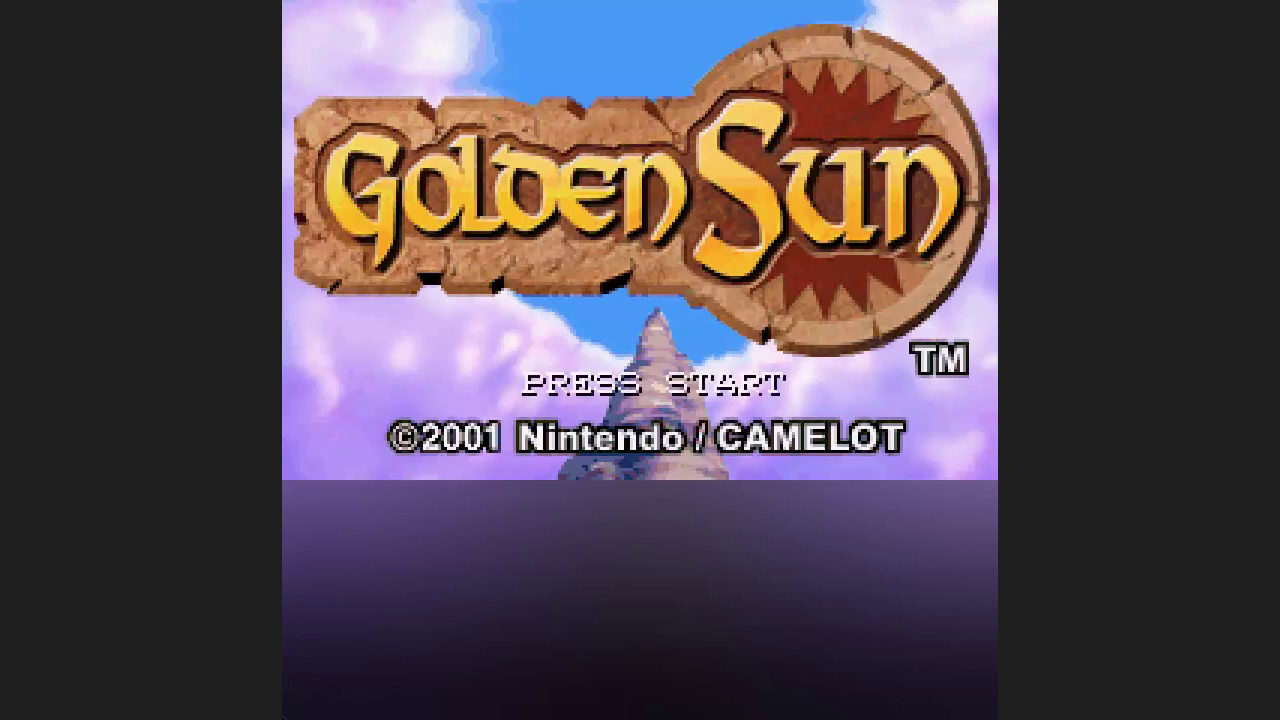
key(F1)
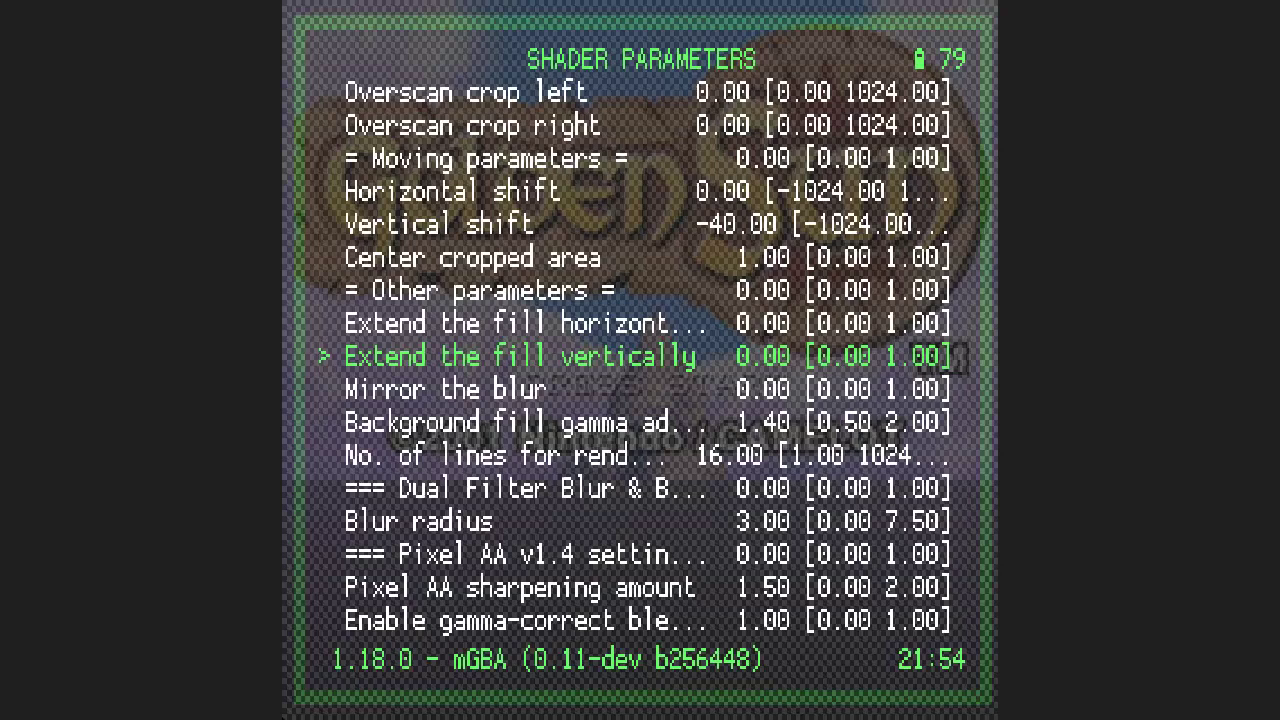
Step: Review the options for saving the shader preset, down to the one that saves it for the core
key(BackSpace)
key(Up)
key(Up)
key(Up)
key(Return)
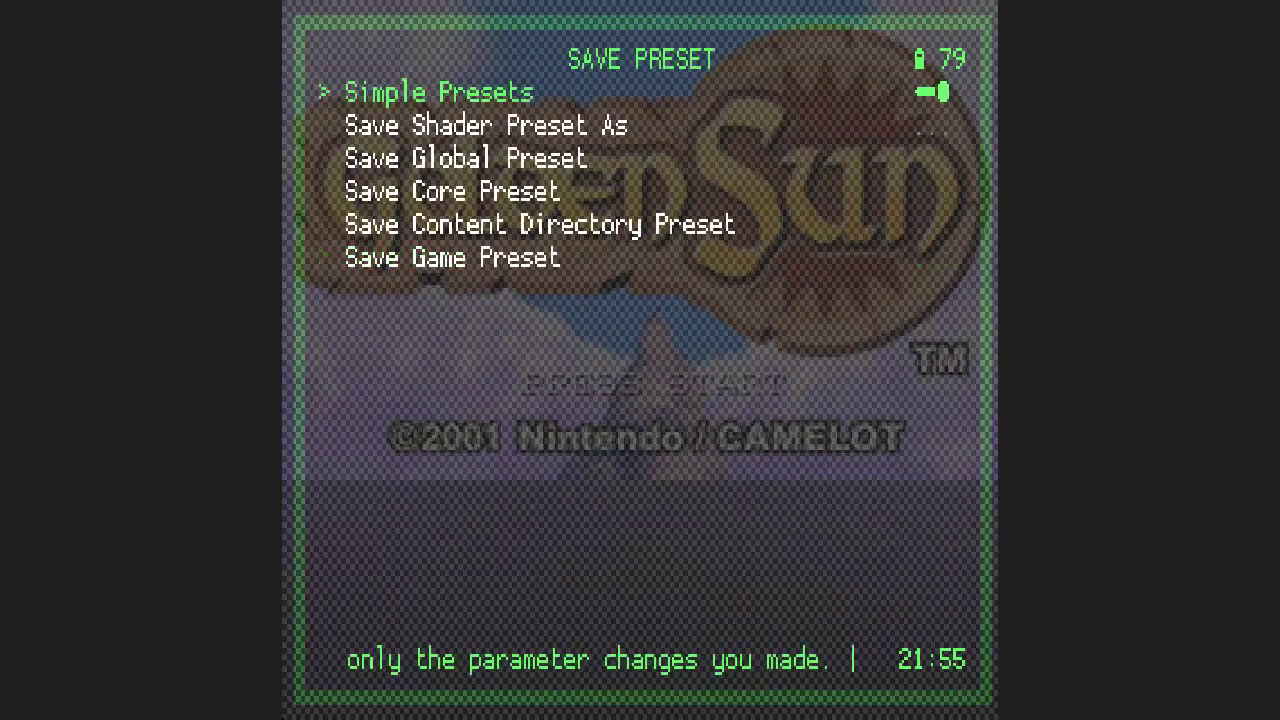
key(Down)
key(Down)
key(Down)
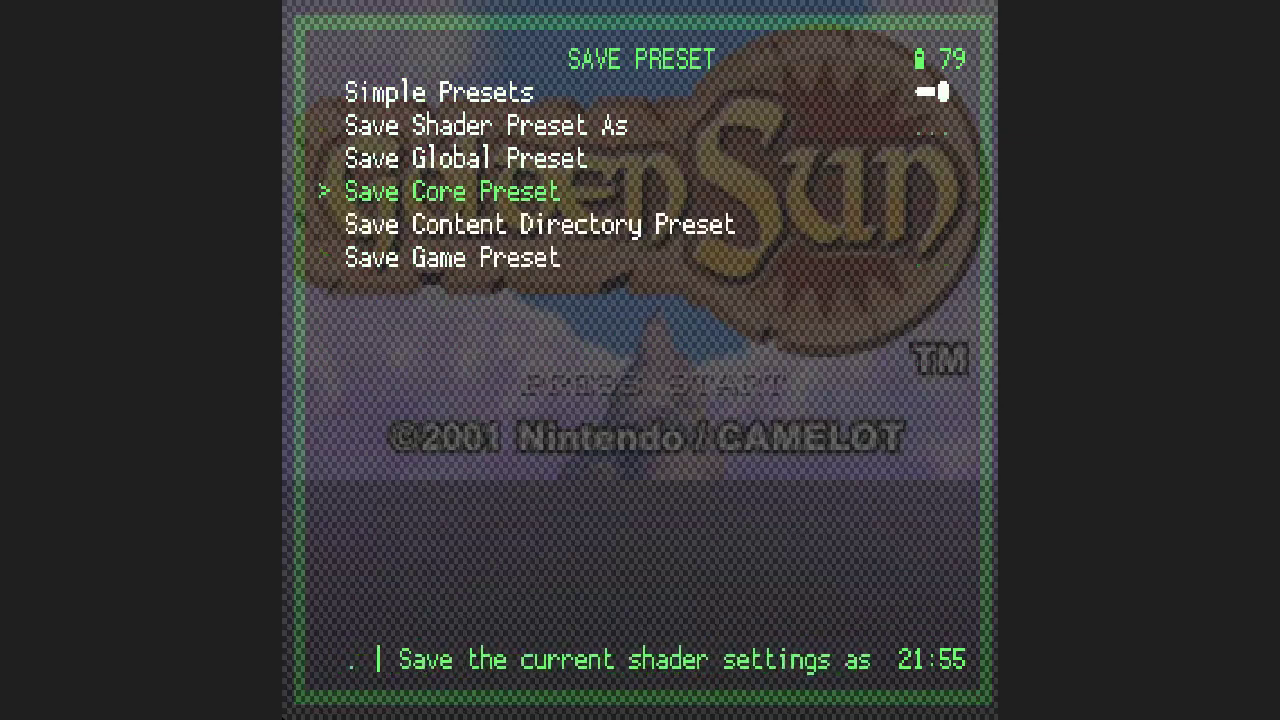
key(BackSpace)
Step: Return to the shader parameters and select the Extend the fill vertically setting
key(Down)
key(Down)
key(Down)
key(Return)
key(Down)
key(Down)
key(Down)
key(Down)
key(Down)
key(Down)
key(Down)
key(Down)
key(Down)
key(Down)
key(Down)
key(Down)
key(Down)
key(Down)
key(Down)
key(Down)
key(Down)
key(Down)
key(Down)
key(Down)
key(Down)
key(Down)
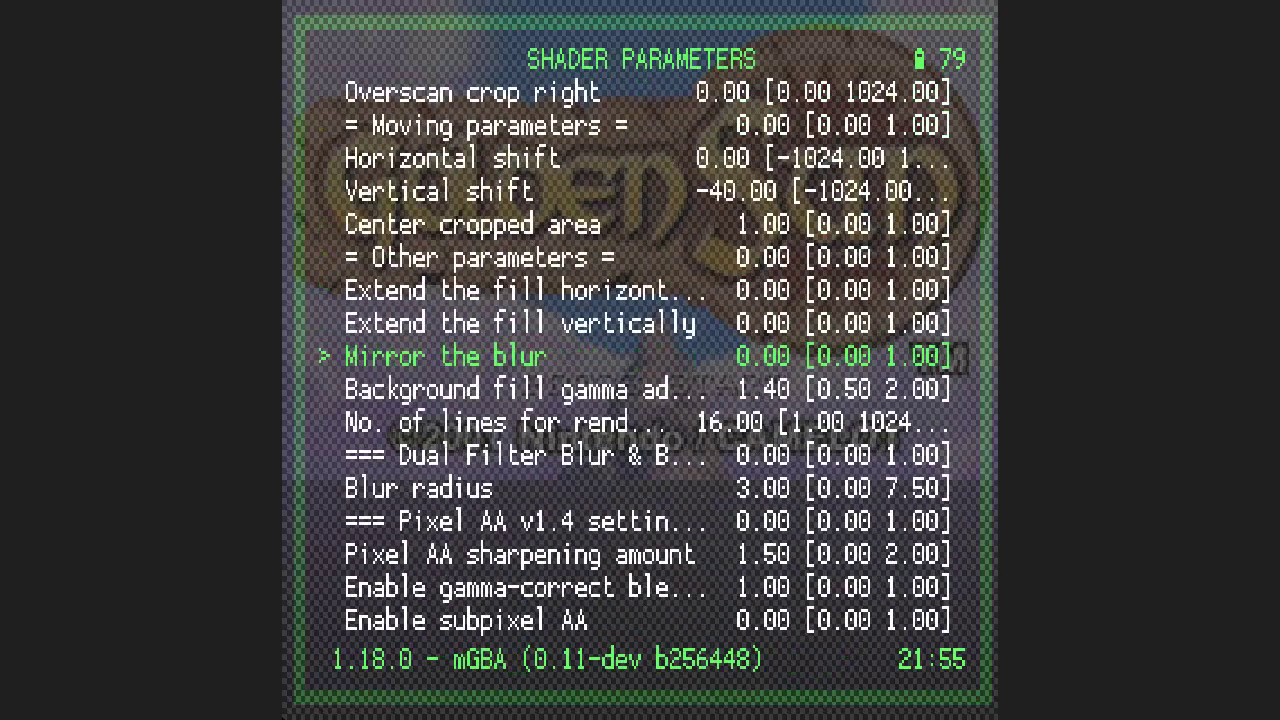
key(Up)
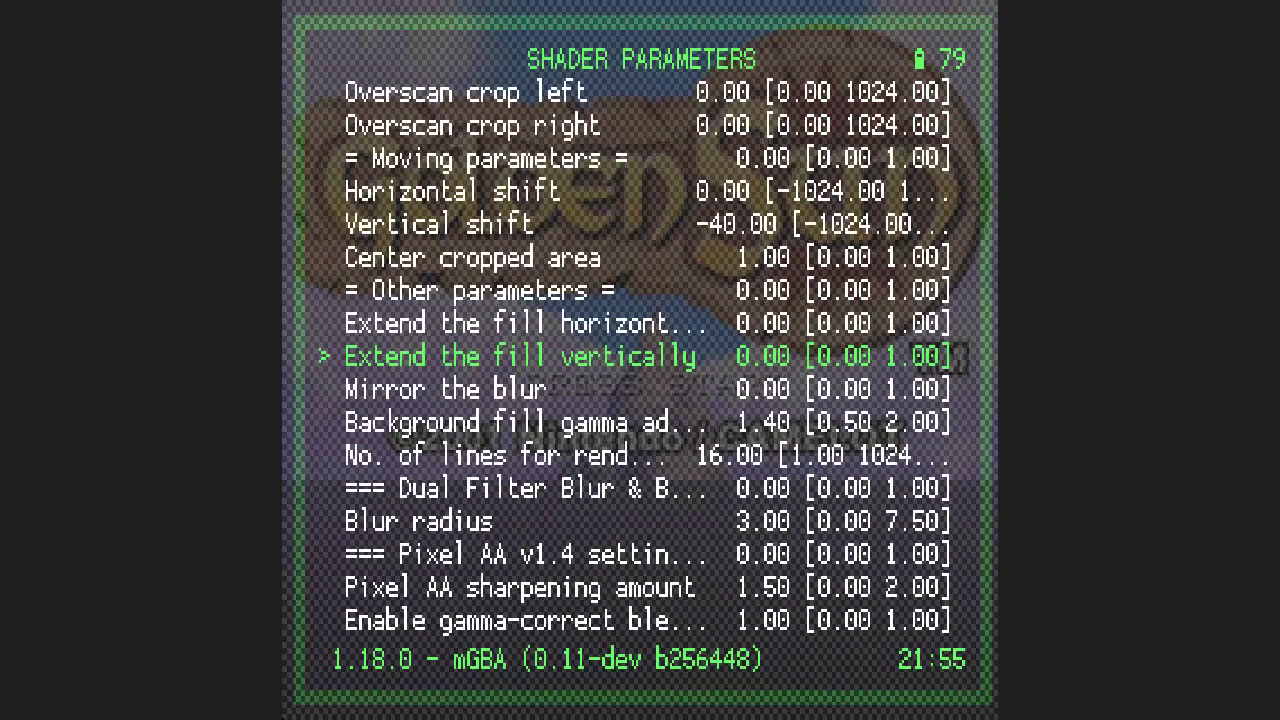